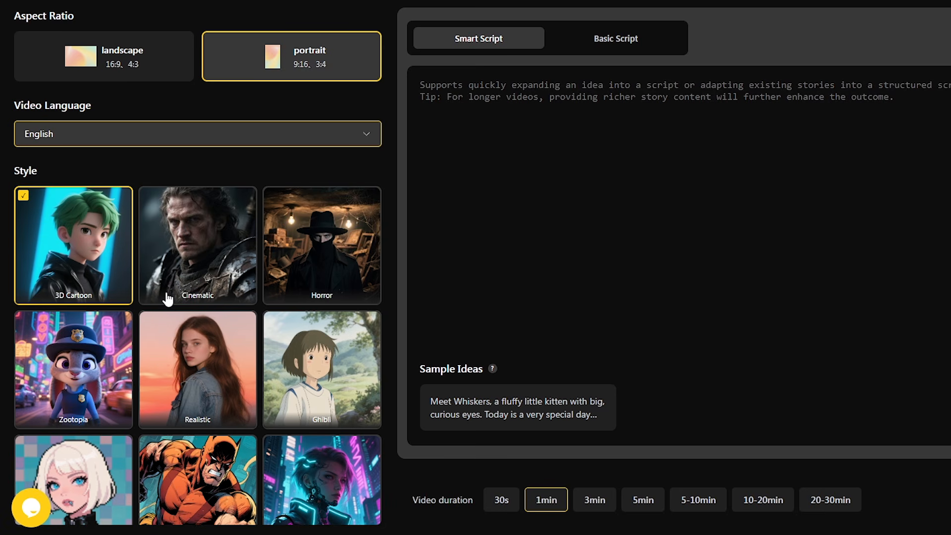
Step: Compare the Basic Script and Smart Script modes several times, ending on Smart Script
{"action": "scroll", "coordinate": [169, 300], "scroll_direction": "down", "scroll_amount": 3}
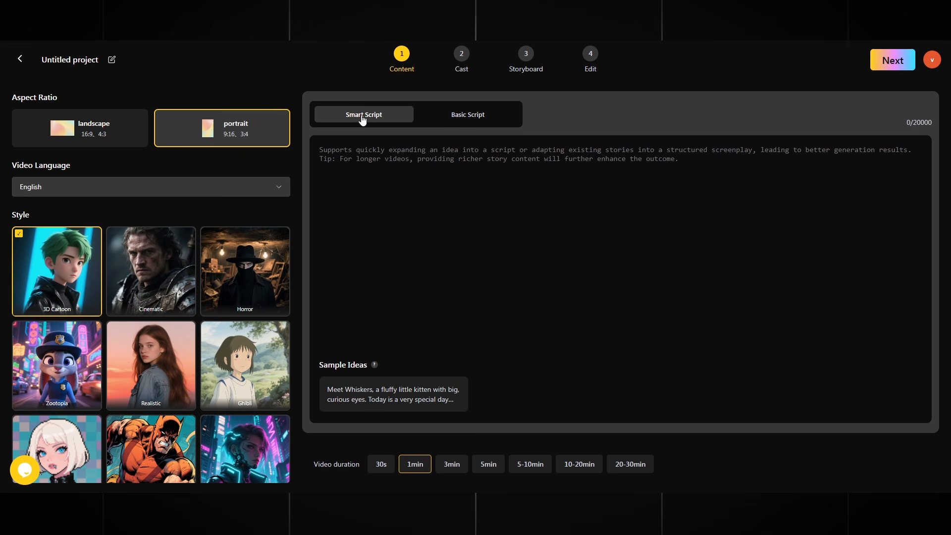
{"action": "left_click", "coordinate": [469, 118]}
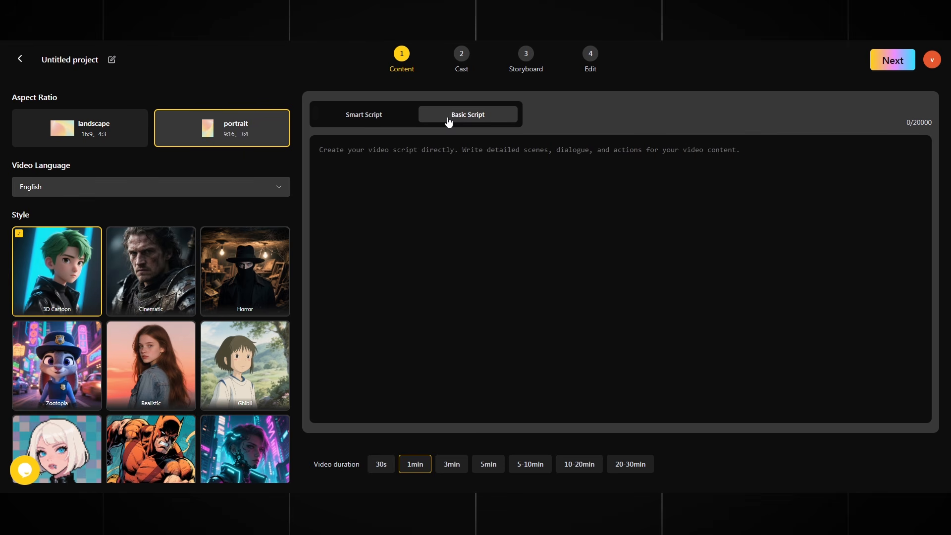
{"action": "left_click", "coordinate": [367, 118]}
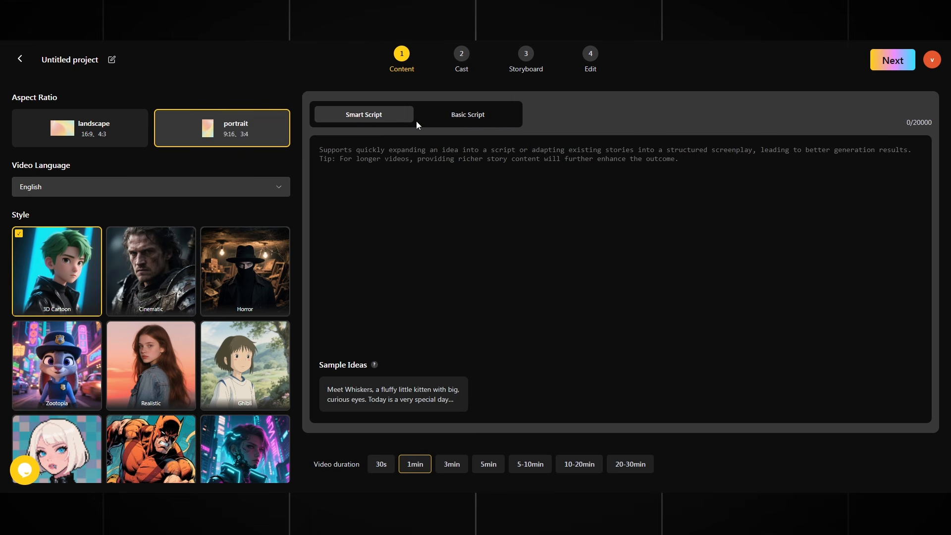
{"action": "left_click", "coordinate": [466, 118]}
{"action": "left_click", "coordinate": [369, 118]}
{"action": "left_click", "coordinate": [451, 119]}
{"action": "left_click", "coordinate": [381, 119]}
{"action": "left_click", "coordinate": [469, 121]}
{"action": "left_click", "coordinate": [378, 120]}
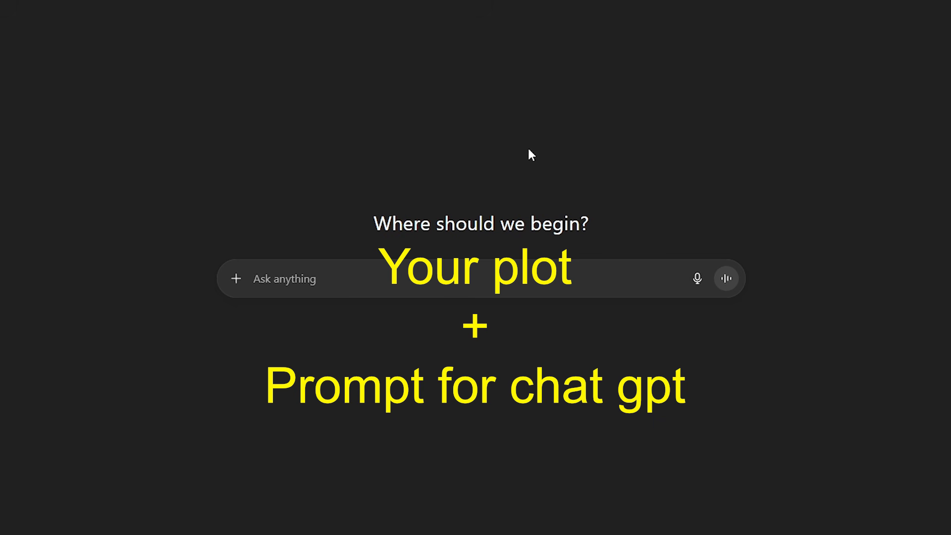
Step: Clear an accidental text selection on the ChatGPT new-chat page
{"action": "left_click_drag", "start_coordinate": [370, 221], "coordinate": [644, 218]}
{"action": "left_click", "coordinate": [644, 218]}
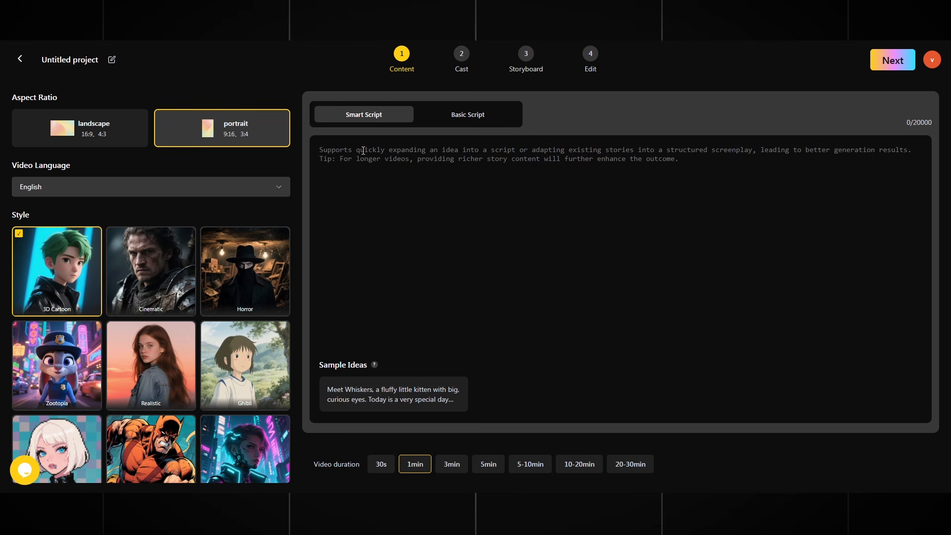
Step: Paste the 21-scene pilgrim, demon and kitten script into the Smart Script box
{"action": "key", "text": "ctrl+v"}
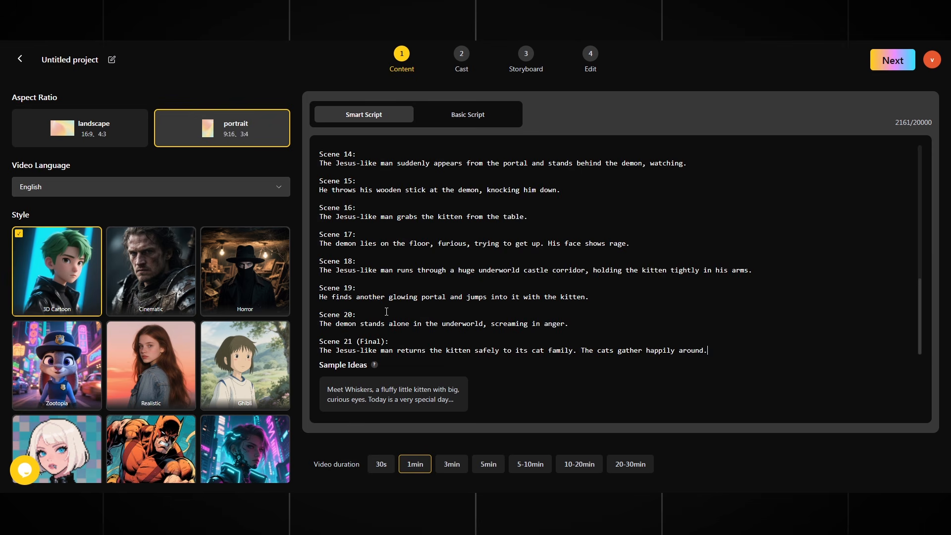
{"action": "scroll", "coordinate": [386, 310], "scroll_direction": "up", "scroll_amount": 10}
{"action": "left_click_drag", "start_coordinate": [314, 466], "coordinate": [362, 467]}
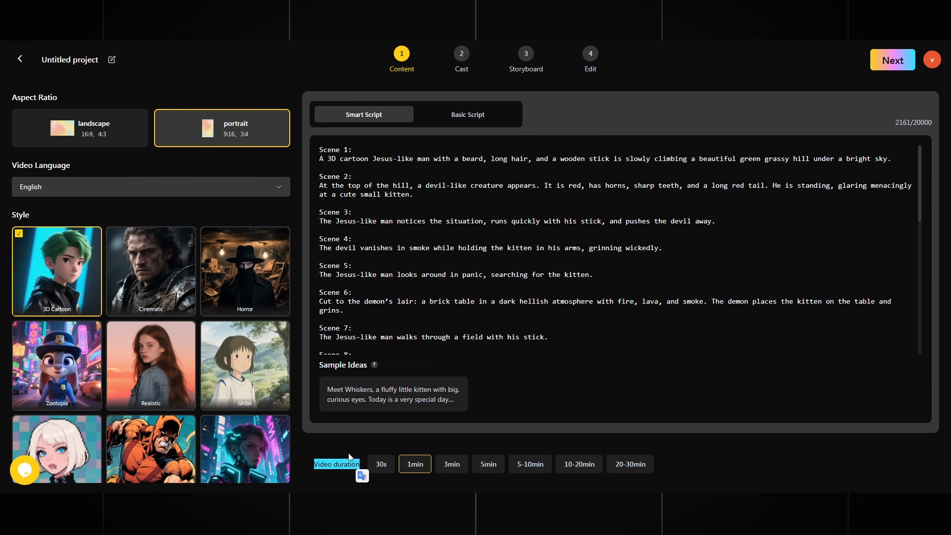
{"action": "left_click", "coordinate": [348, 454]}
Step: Try each Video duration option, from 30s through 3min up to 20-30min
{"action": "left_click", "coordinate": [383, 468]}
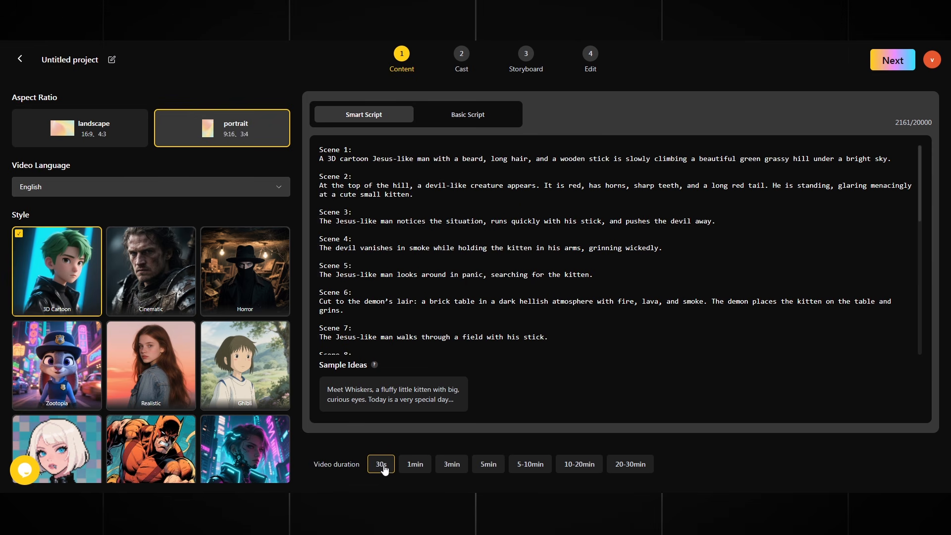
{"action": "left_click", "coordinate": [414, 468]}
{"action": "left_click", "coordinate": [453, 468]}
{"action": "left_click", "coordinate": [488, 468]}
{"action": "left_click", "coordinate": [525, 470]}
{"action": "left_click", "coordinate": [578, 468]}
{"action": "left_click", "coordinate": [621, 470]}
Step: Generate and review the 21-scene 'Portal of the Meadow' breakdown, then continue to Cast
{"action": "left_click", "coordinate": [895, 60]}
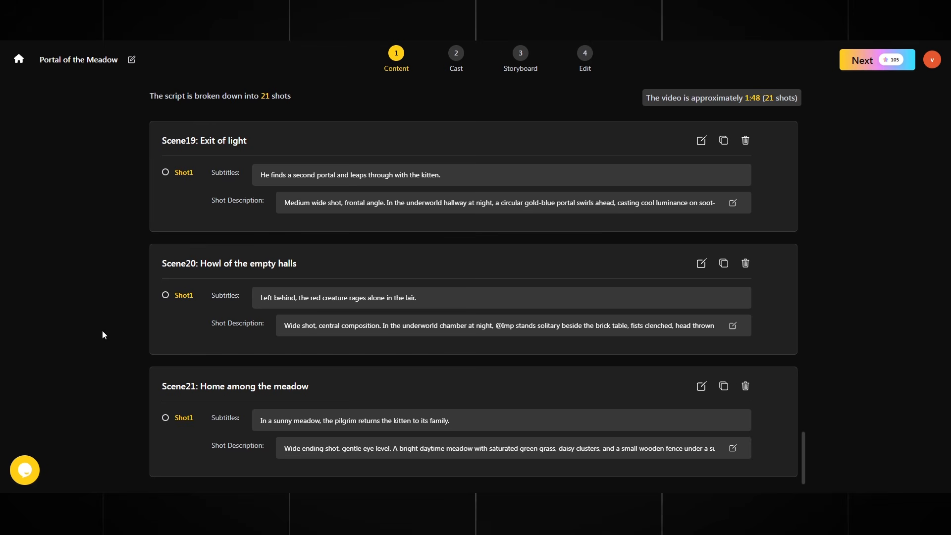
{"action": "scroll", "coordinate": [360, 257], "scroll_direction": "up", "scroll_amount": 10}
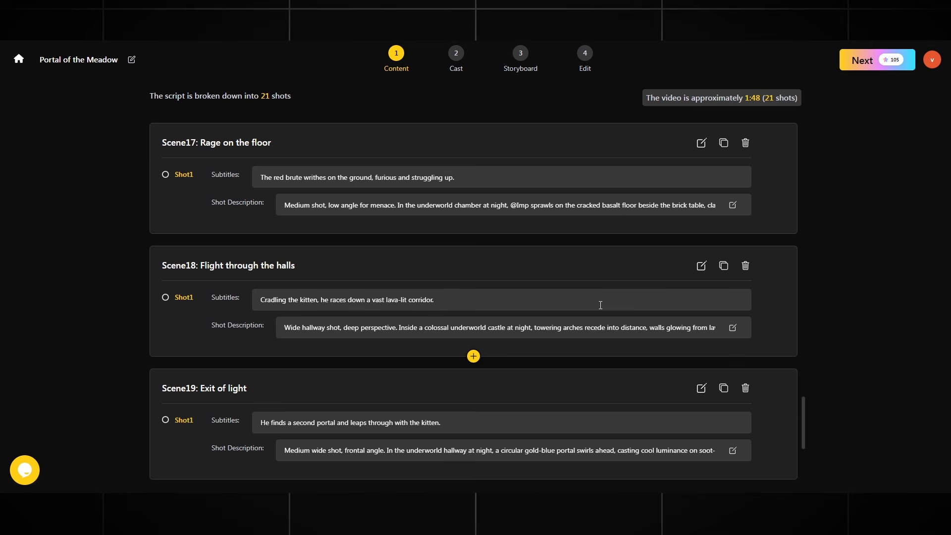
{"action": "scroll", "coordinate": [544, 296], "scroll_direction": "up", "scroll_amount": 20}
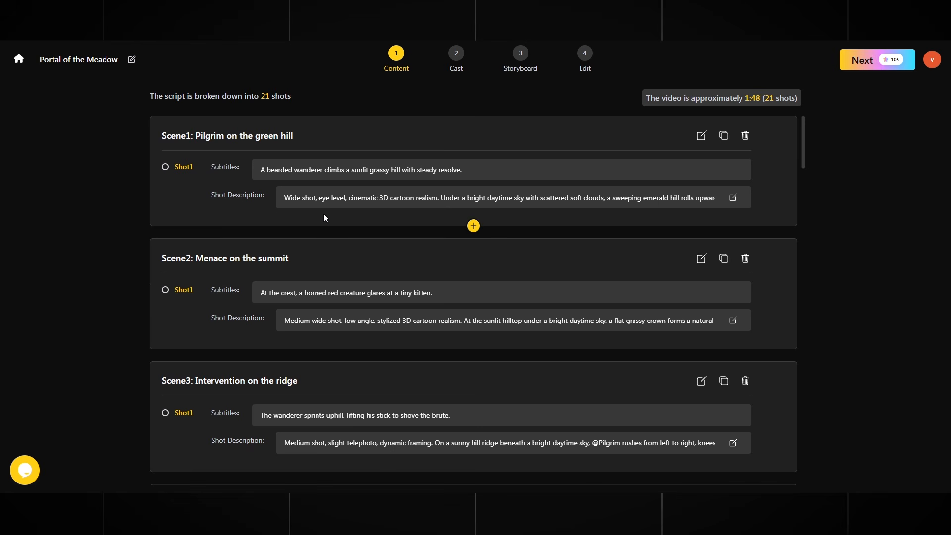
{"action": "left_click", "coordinate": [875, 67]}
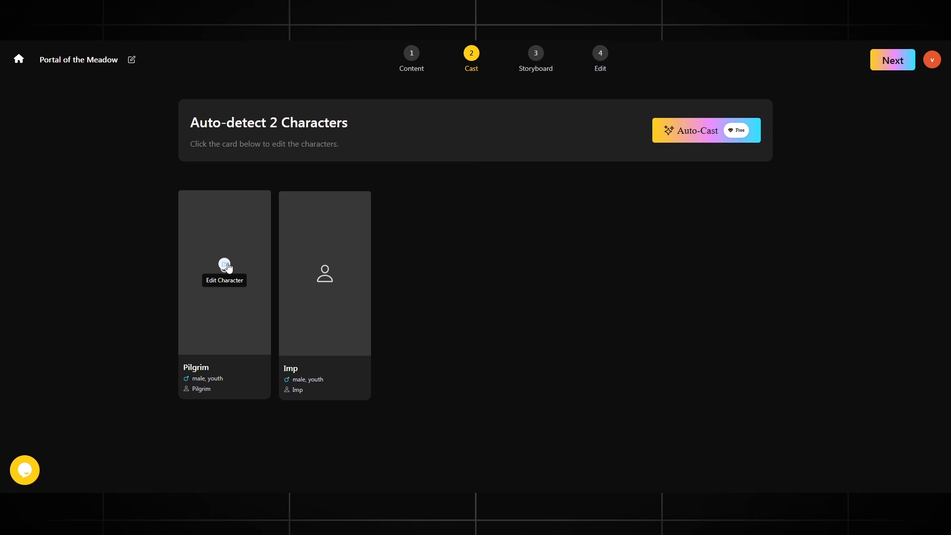
Step: Start a new Create Character form for Pilgrim and copy ChatGPT's Jesus-like character prompt
{"action": "left_click", "coordinate": [225, 265]}
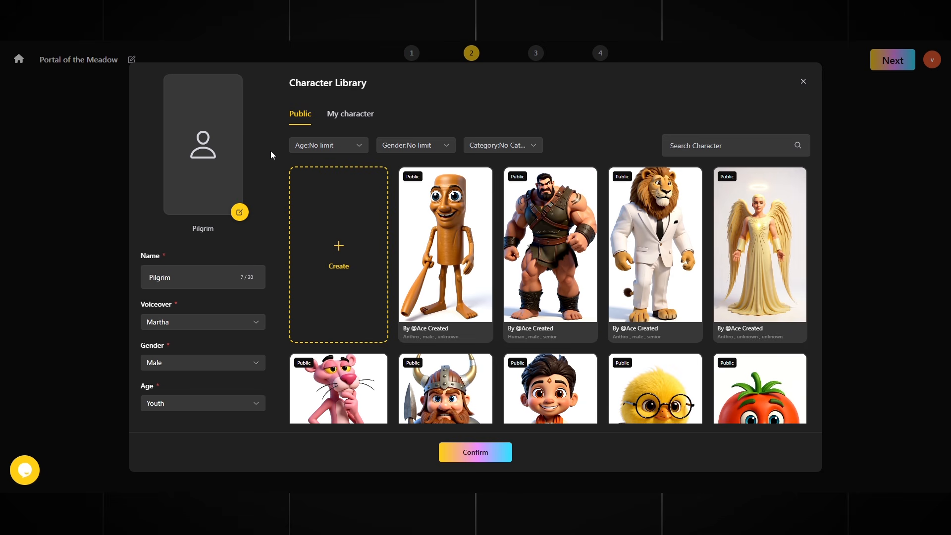
{"action": "left_click", "coordinate": [306, 228]}
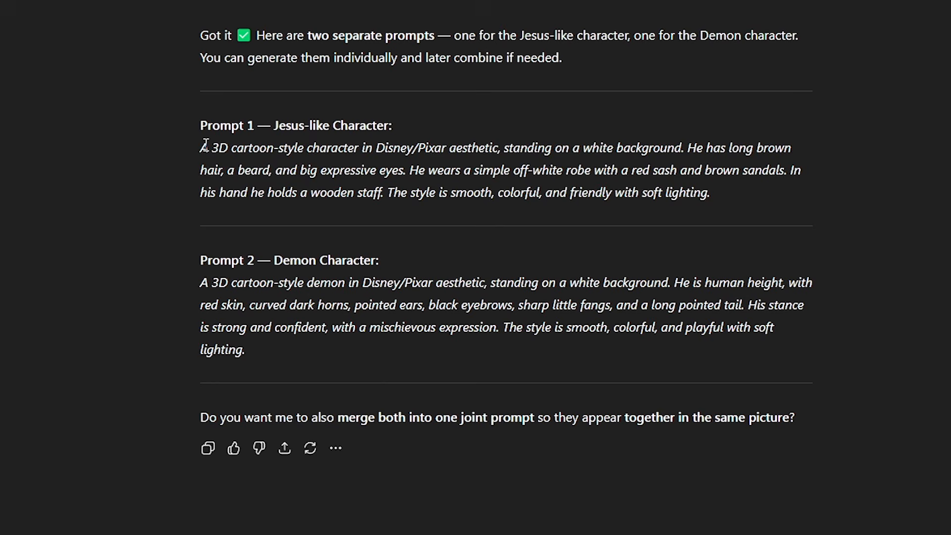
{"action": "left_click_drag", "start_coordinate": [200, 148], "coordinate": [711, 193]}
{"action": "right_click", "coordinate": [574, 184]}
{"action": "left_click", "coordinate": [584, 193]}
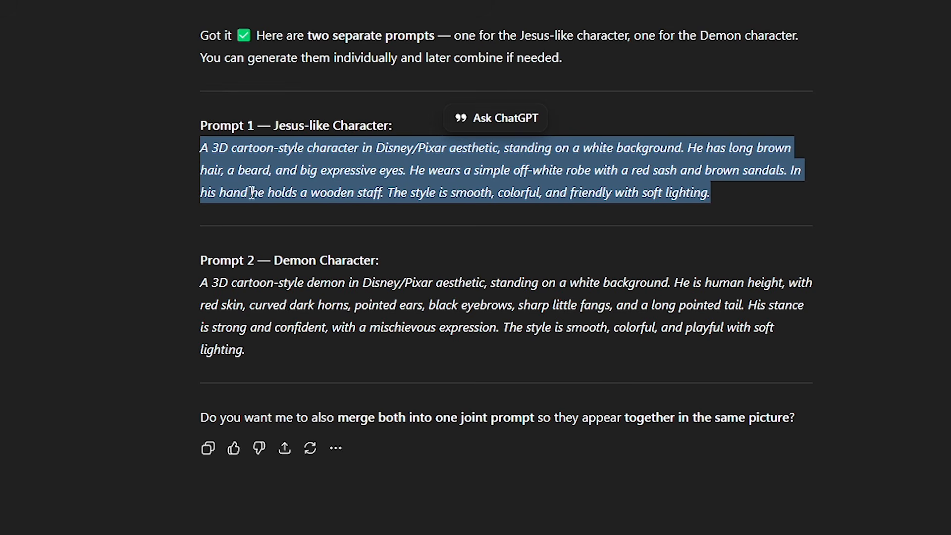
{"action": "left_click", "coordinate": [132, 199]}
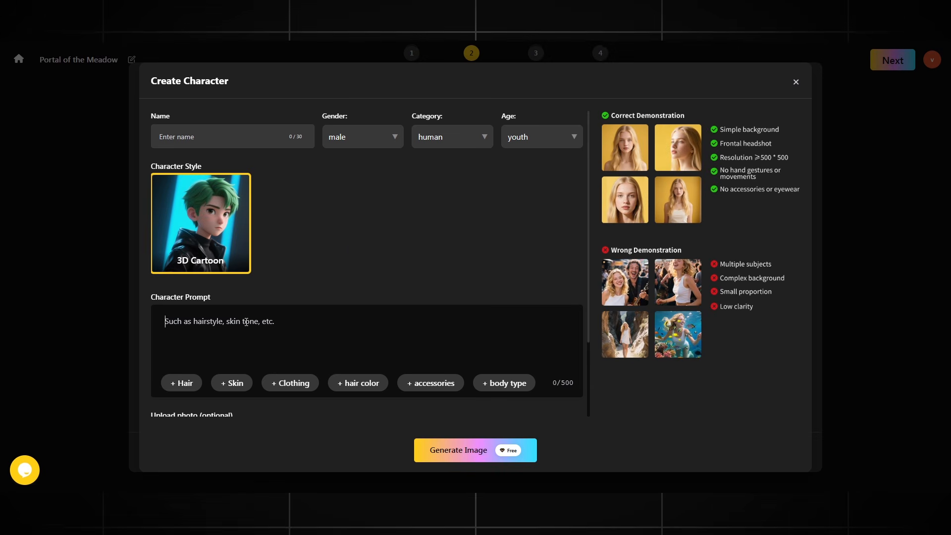
Step: Paste the Jesus-like prompt as the Pilgrim's Character Prompt, generate its image, and save the cast
{"action": "left_click", "coordinate": [246, 322]}
{"action": "key", "text": "ctrl+v"}
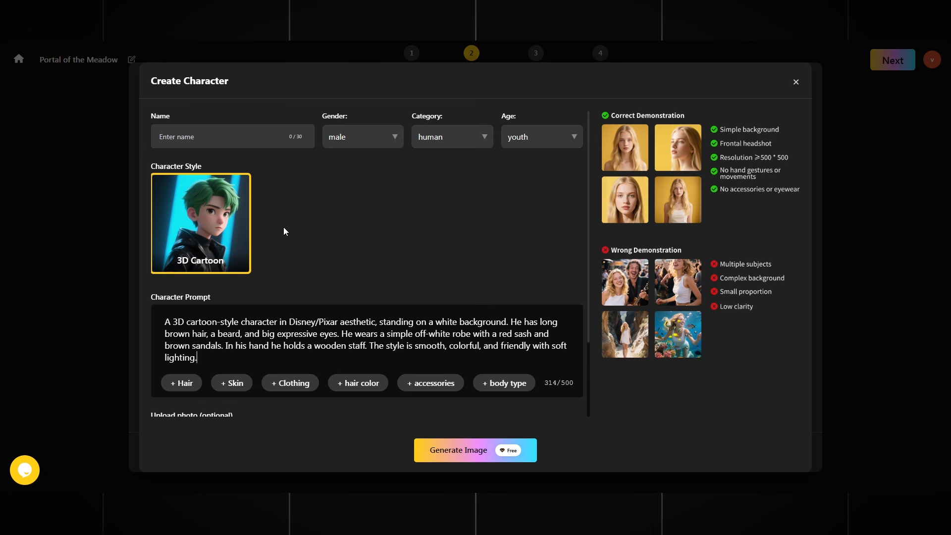
{"action": "scroll", "coordinate": [396, 218], "scroll_direction": "down", "scroll_amount": 1}
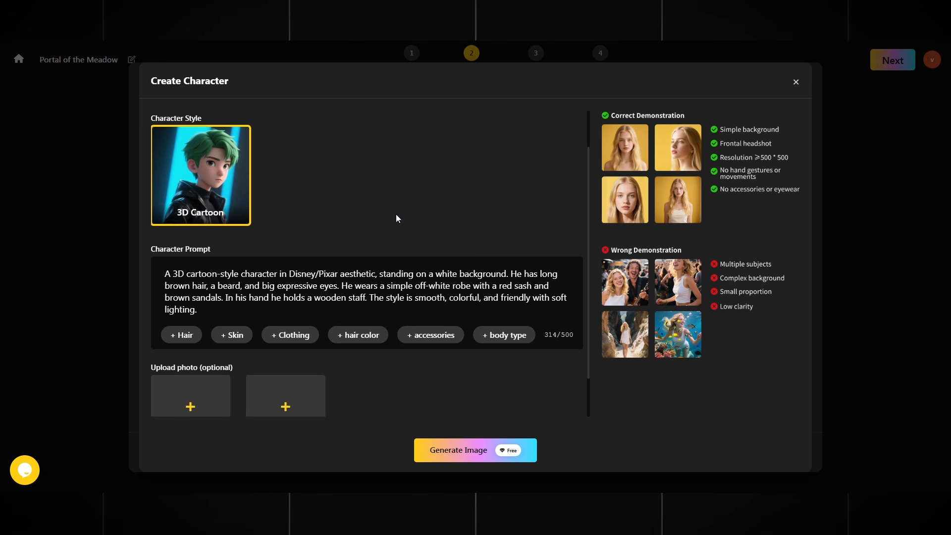
{"action": "scroll", "coordinate": [396, 218], "scroll_direction": "down", "scroll_amount": 1}
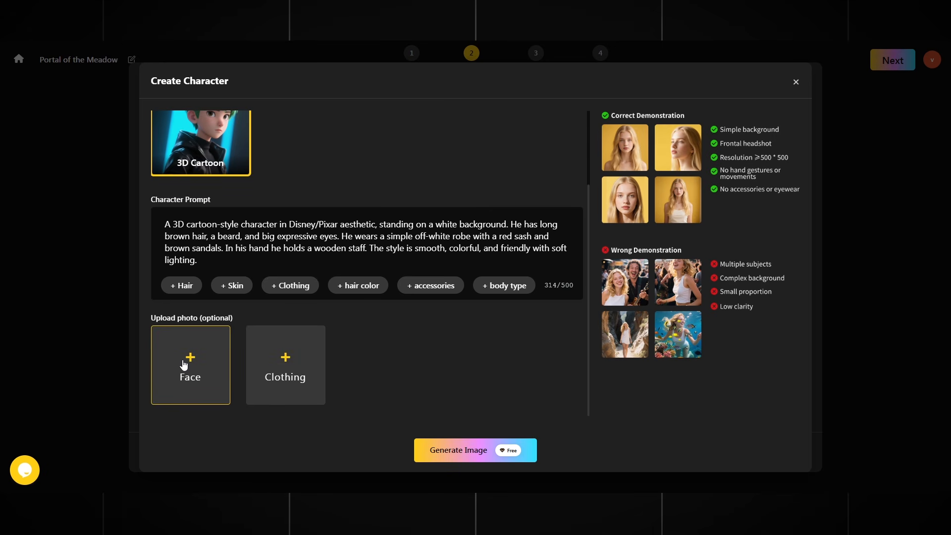
{"action": "scroll", "coordinate": [409, 347], "scroll_direction": "up", "scroll_amount": 2}
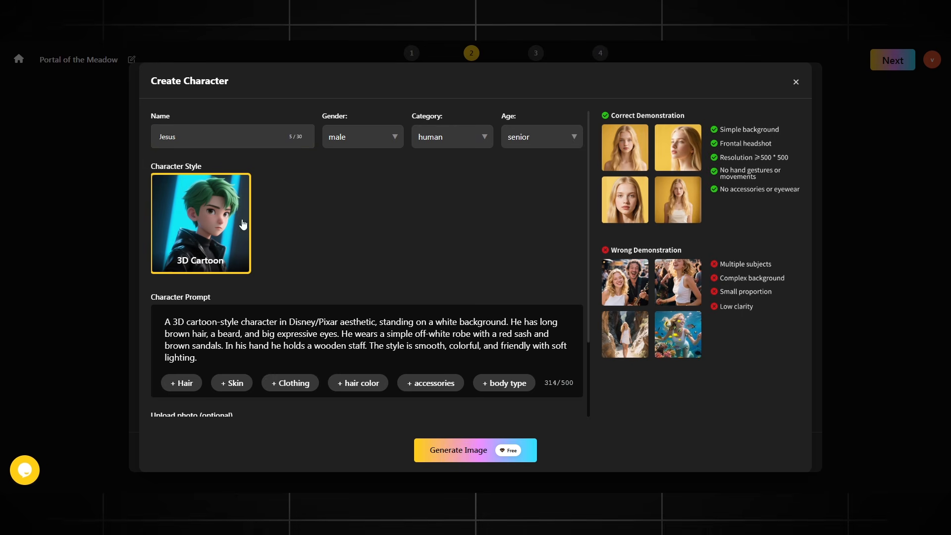
{"action": "left_click", "coordinate": [470, 451]}
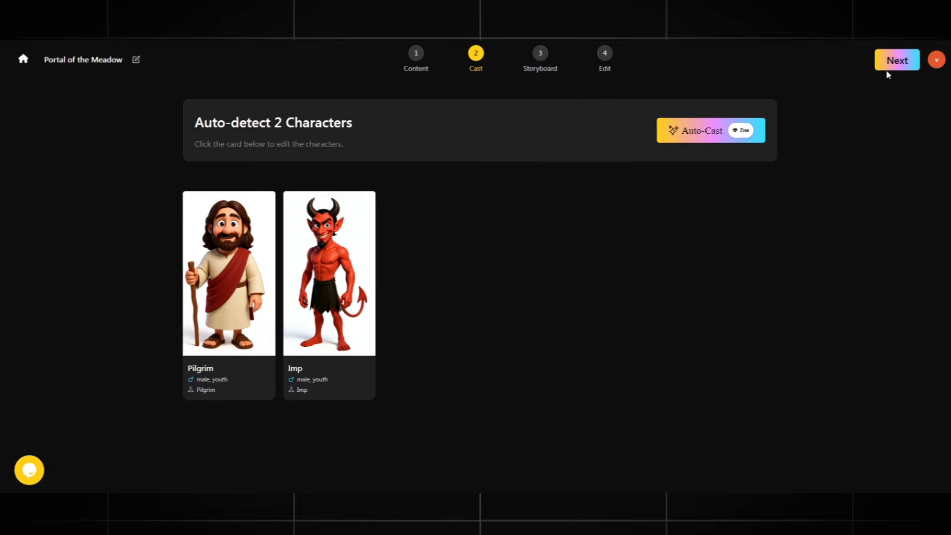
{"action": "left_click", "coordinate": [884, 64]}
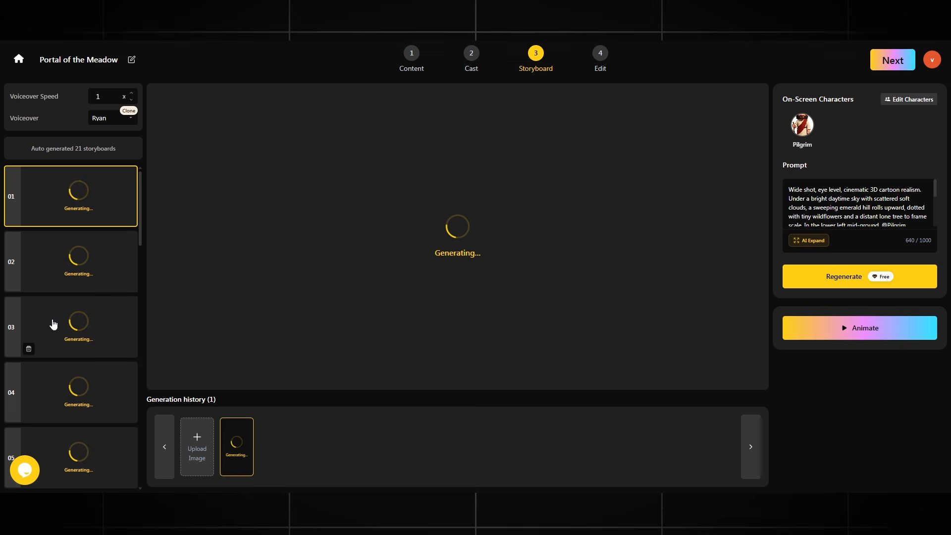
Step: Check storyboard 02, return to storyboard 01 of the pilgrim, and bring up its Animate options
{"action": "scroll", "coordinate": [60, 327], "scroll_direction": "down", "scroll_amount": 10}
{"action": "scroll", "coordinate": [61, 329], "scroll_direction": "up", "scroll_amount": 10}
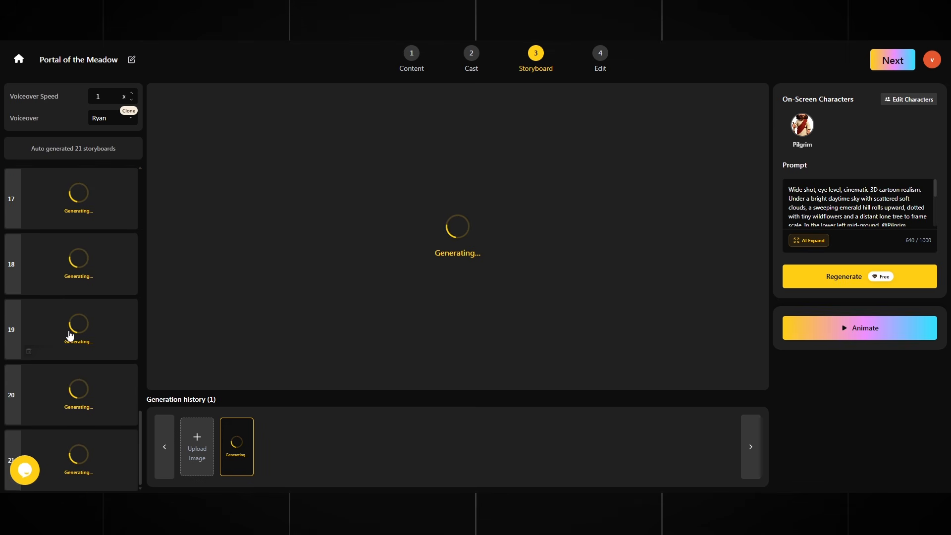
{"action": "scroll", "coordinate": [73, 335], "scroll_direction": "up", "scroll_amount": 1}
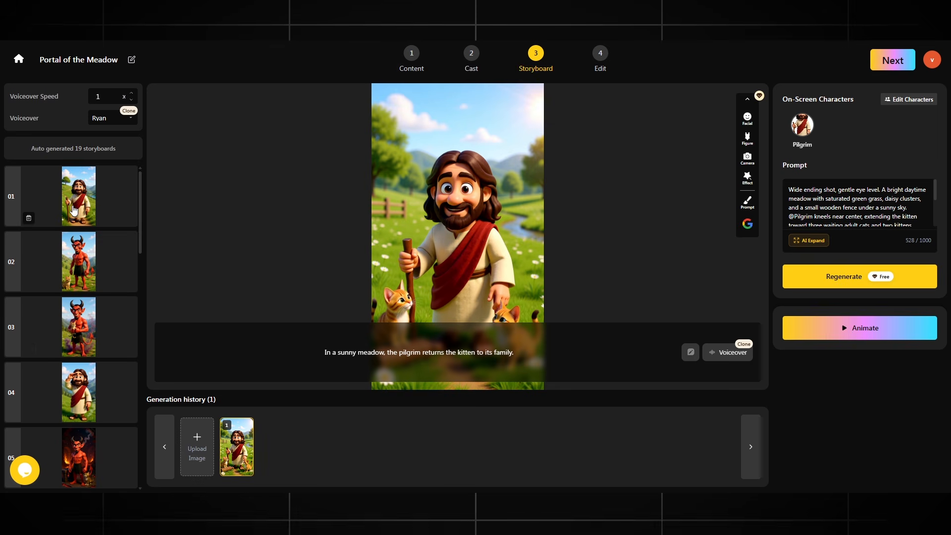
{"action": "left_click", "coordinate": [87, 268]}
{"action": "scroll", "coordinate": [86, 298], "scroll_direction": "down", "scroll_amount": 15}
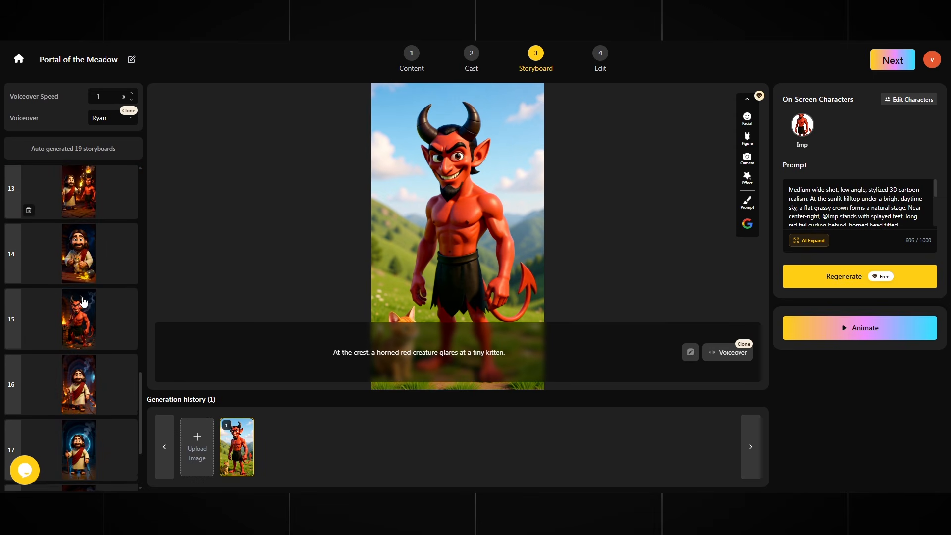
{"action": "scroll", "coordinate": [87, 345], "scroll_direction": "up", "scroll_amount": 15}
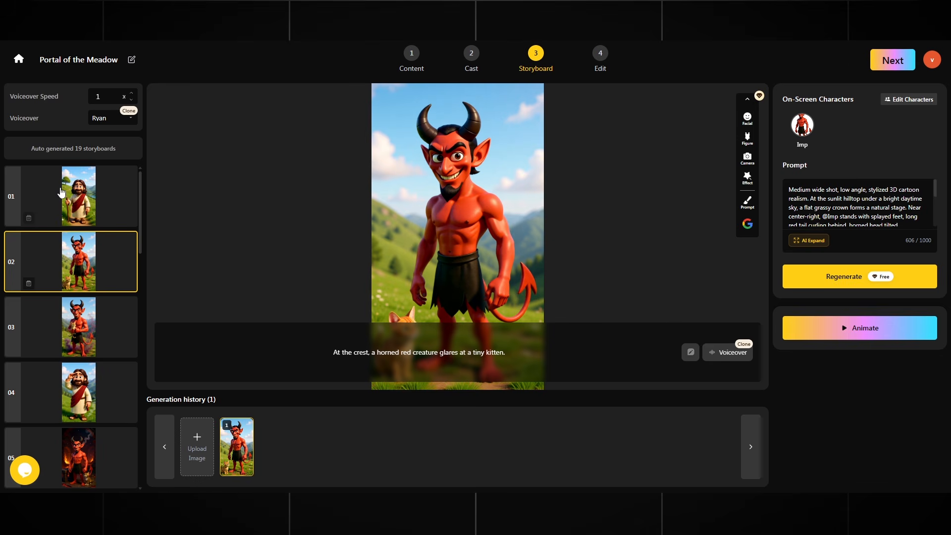
{"action": "left_click", "coordinate": [79, 184]}
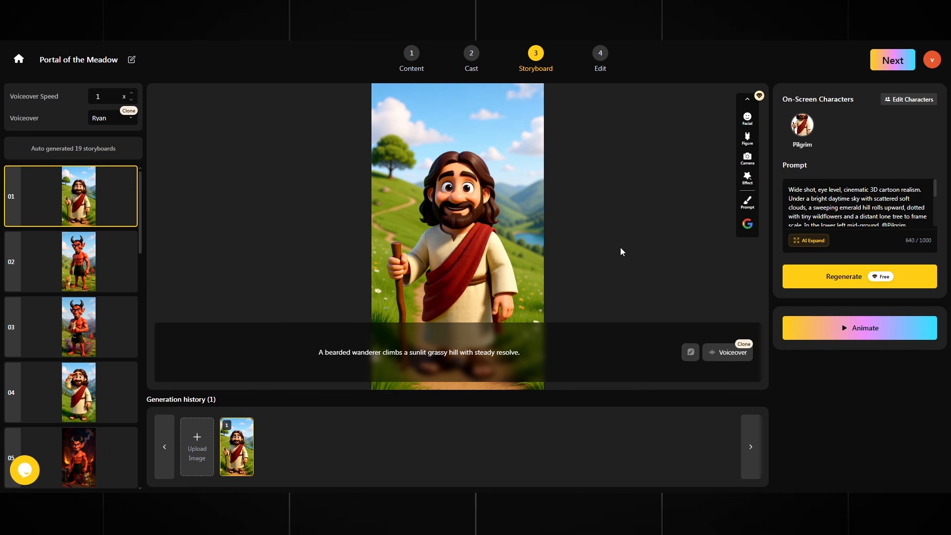
{"action": "left_click", "coordinate": [846, 327]}
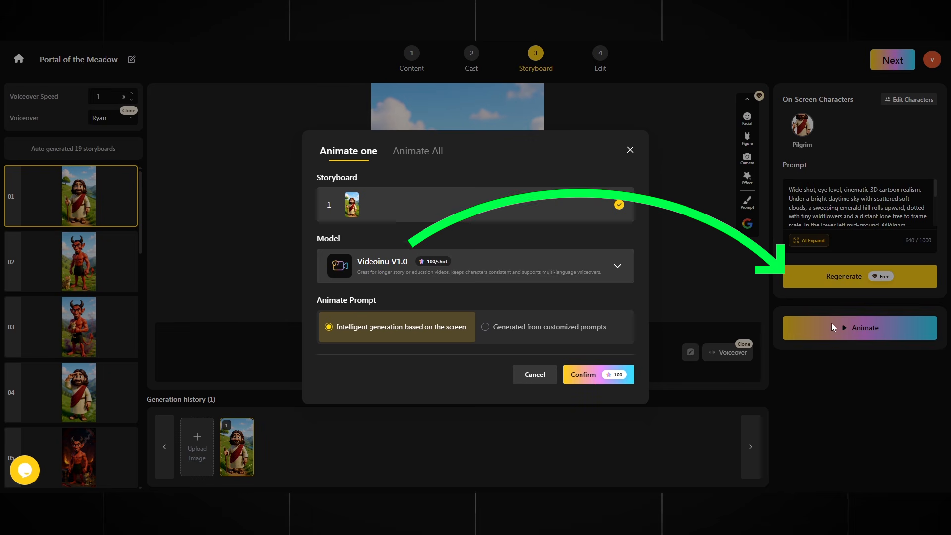
Step: Animate all 19 storyboards at once using the Kling model
{"action": "left_click", "coordinate": [616, 268]}
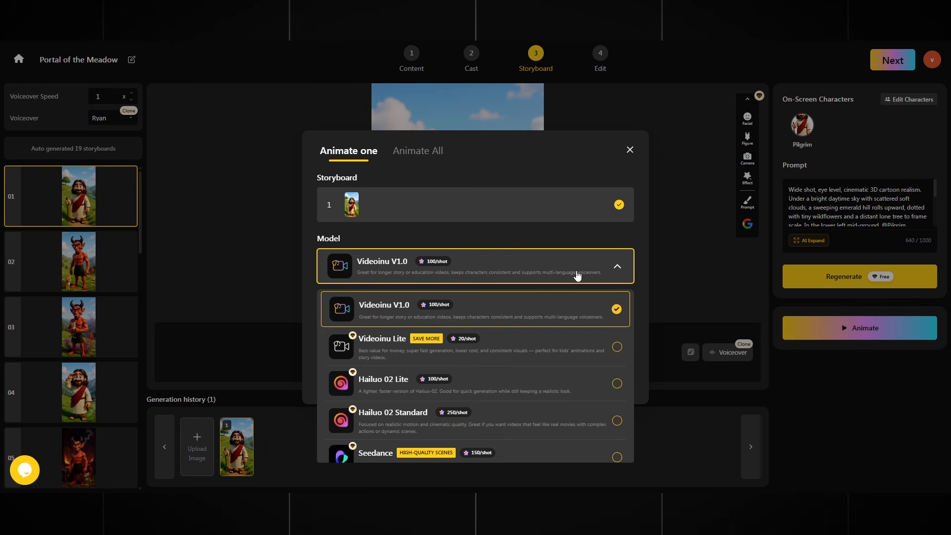
{"action": "left_click", "coordinate": [398, 150]}
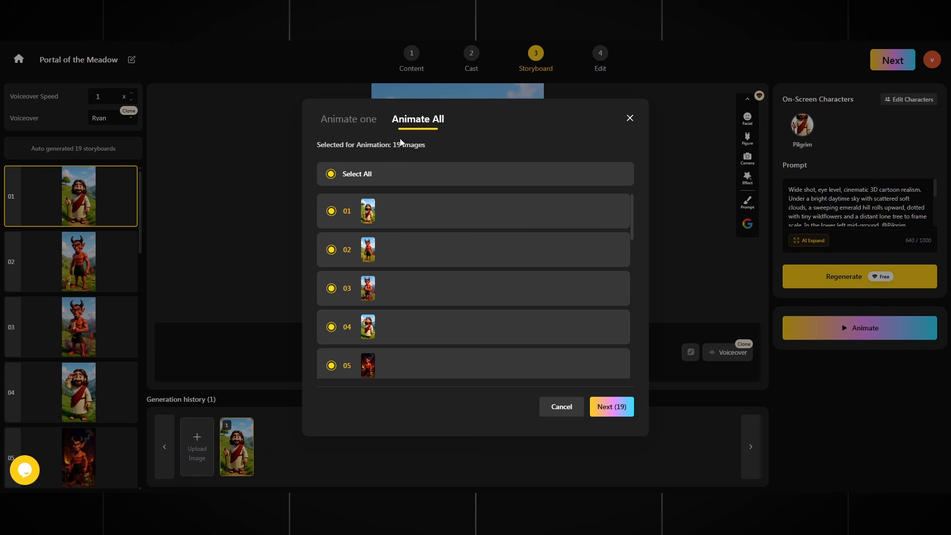
{"action": "scroll", "coordinate": [416, 277], "scroll_direction": "down", "scroll_amount": 3}
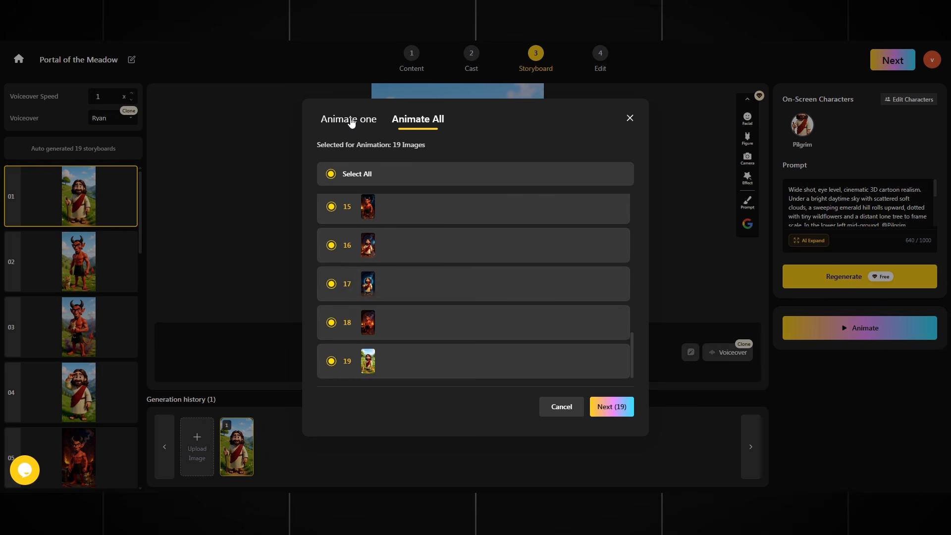
{"action": "left_click", "coordinate": [612, 407]}
{"action": "left_click", "coordinate": [473, 227]}
{"action": "scroll", "coordinate": [445, 326], "scroll_direction": "down", "scroll_amount": 3}
{"action": "left_click", "coordinate": [617, 366]}
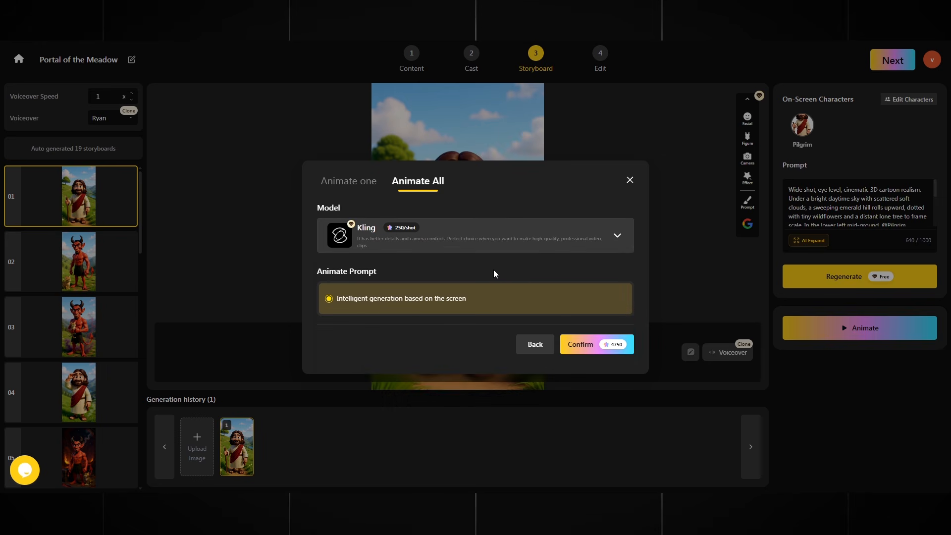
{"action": "left_click", "coordinate": [594, 349]}
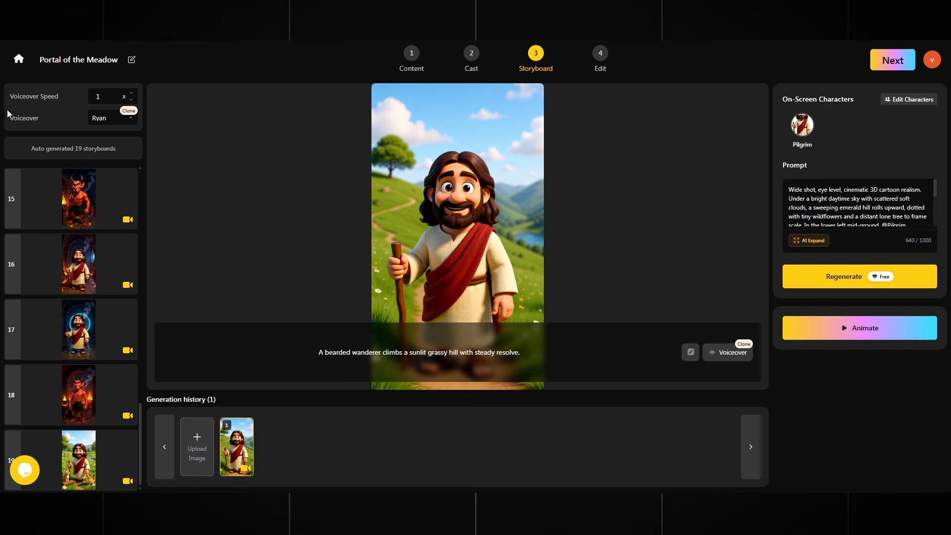
Step: Preview the animated clips of storyboards 01 and 02, then proceed to the Edit step
{"action": "scroll", "coordinate": [87, 299], "scroll_direction": "up", "scroll_amount": 15}
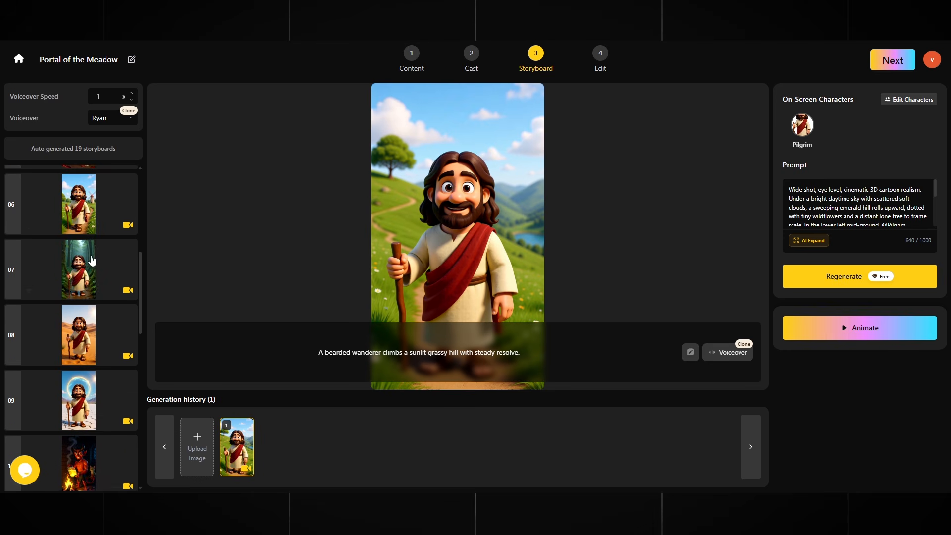
{"action": "mouse_move", "coordinate": [451, 237]}
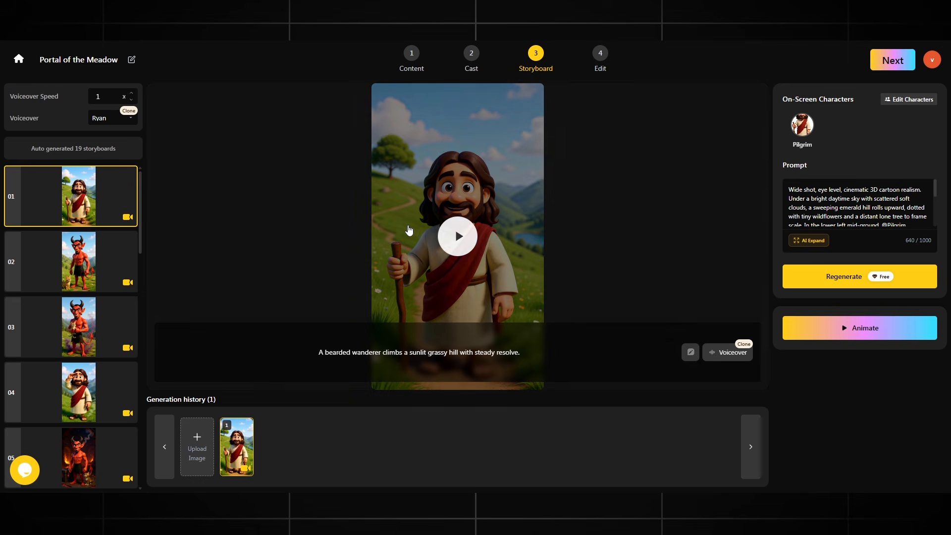
{"action": "left_click", "coordinate": [458, 238]}
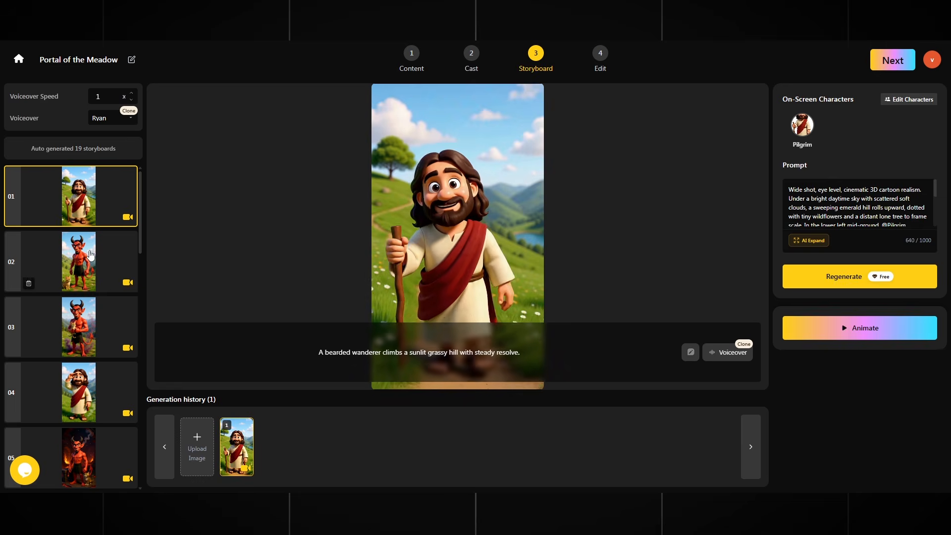
{"action": "left_click", "coordinate": [28, 284]}
{"action": "left_click", "coordinate": [459, 241]}
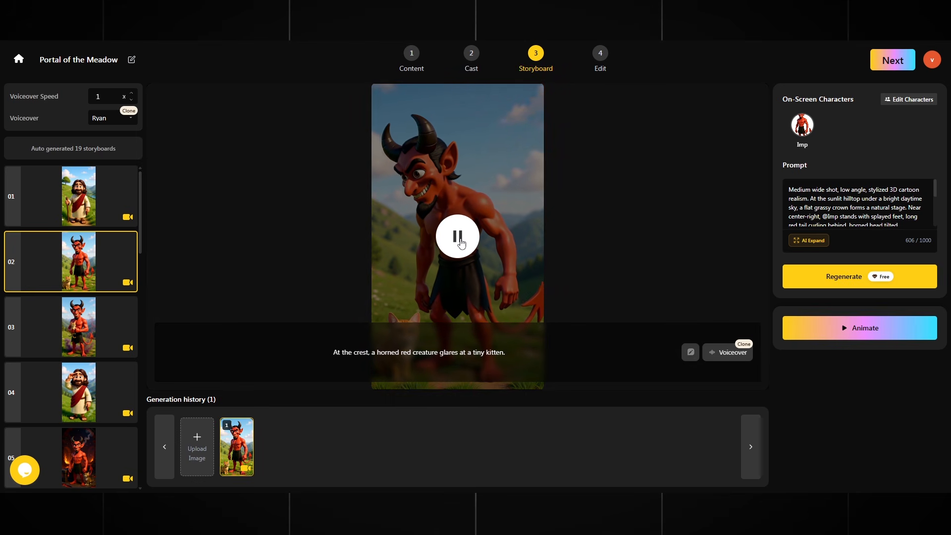
{"action": "left_click", "coordinate": [879, 61]}
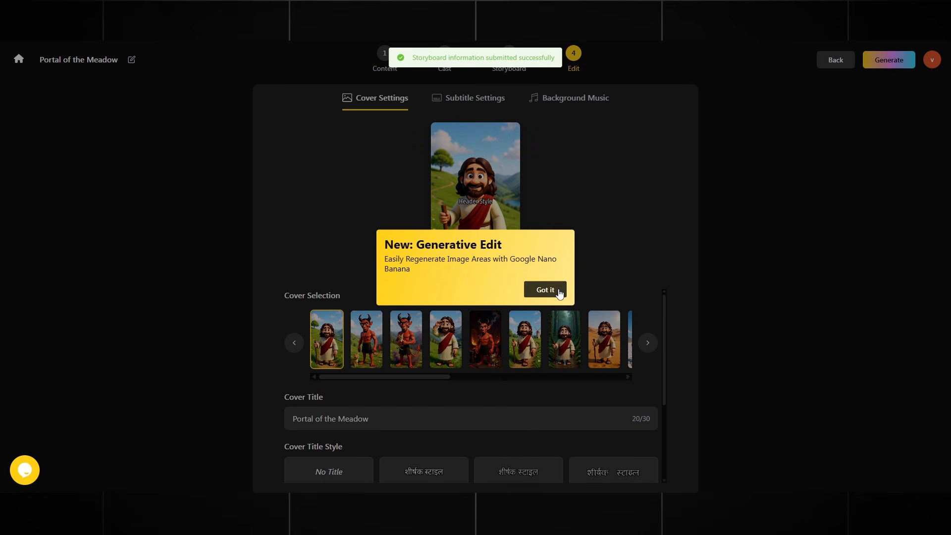
Step: Dismiss the Generative Edit announcement and edit the cover title text
{"action": "left_click", "coordinate": [559, 292]}
{"action": "left_click_drag", "start_coordinate": [417, 377], "coordinate": [518, 378]}
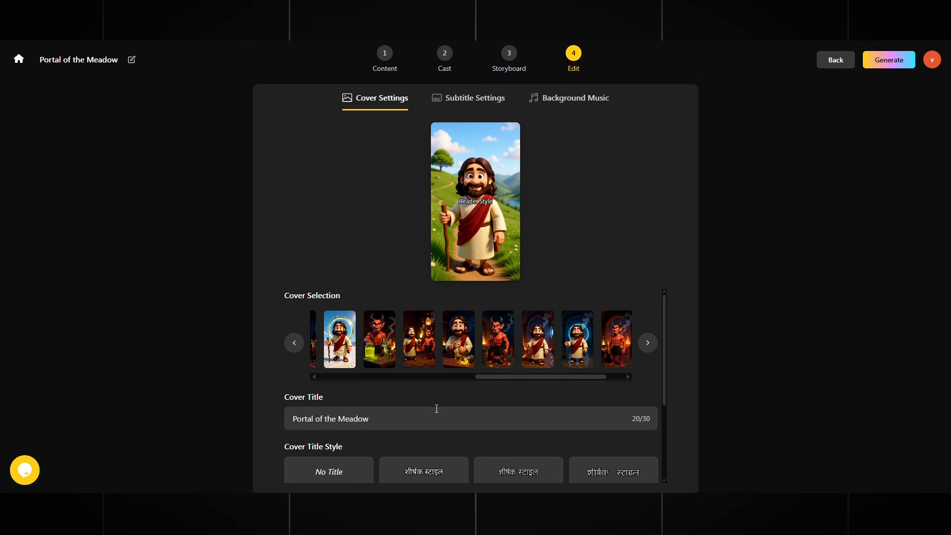
{"action": "scroll", "coordinate": [454, 406], "scroll_direction": "down", "scroll_amount": 1}
{"action": "left_click", "coordinate": [357, 369]}
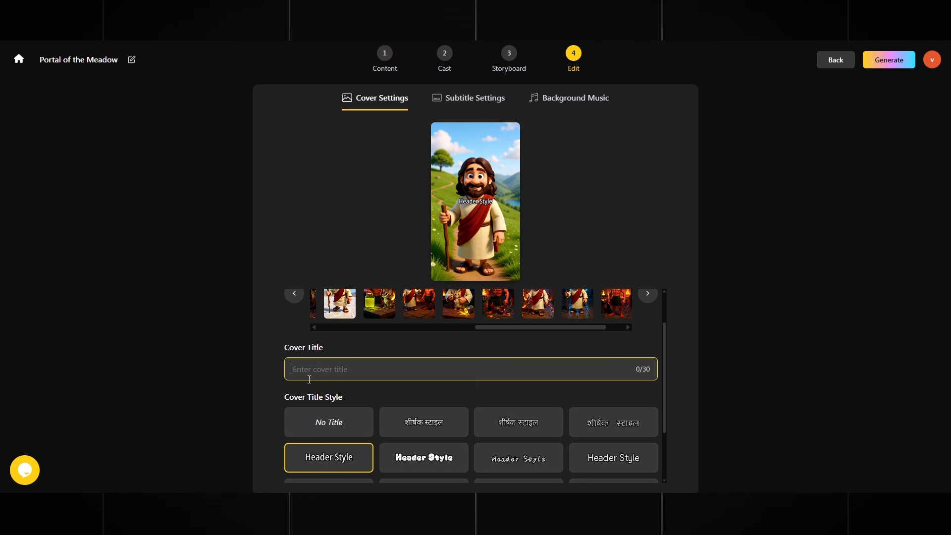
{"action": "scroll", "coordinate": [322, 379], "scroll_direction": "down", "scroll_amount": 2}
{"action": "scroll", "coordinate": [411, 396], "scroll_direction": "up", "scroll_amount": 3}
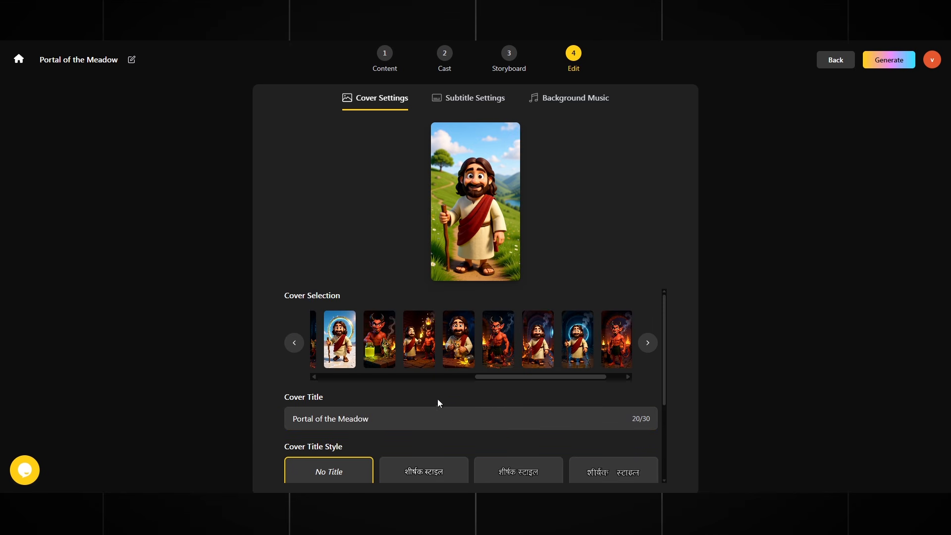
{"action": "left_click_drag", "start_coordinate": [494, 378], "coordinate": [317, 377]}
Step: Set background music volume to 0%, choose No Subtitle, and bring up Video Generation Settings
{"action": "left_click", "coordinate": [467, 98]}
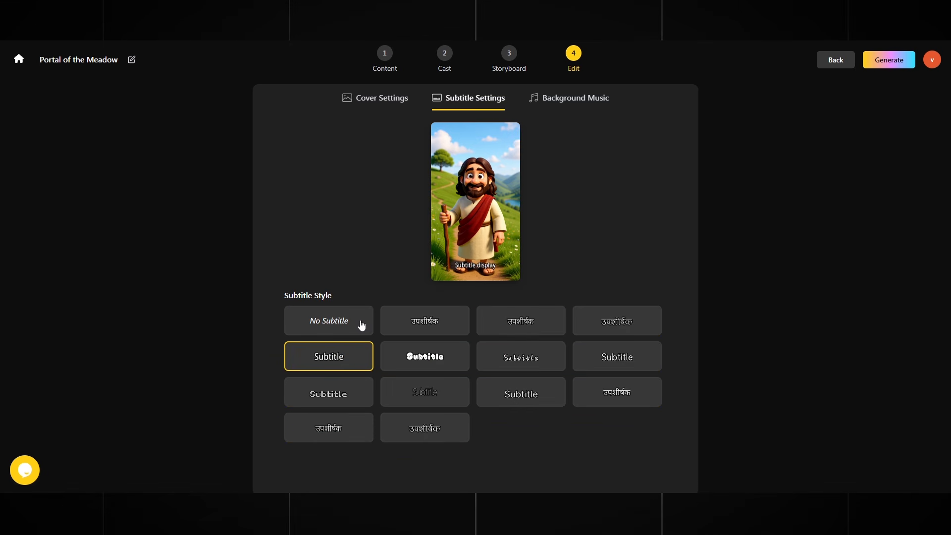
{"action": "left_click", "coordinate": [568, 103]}
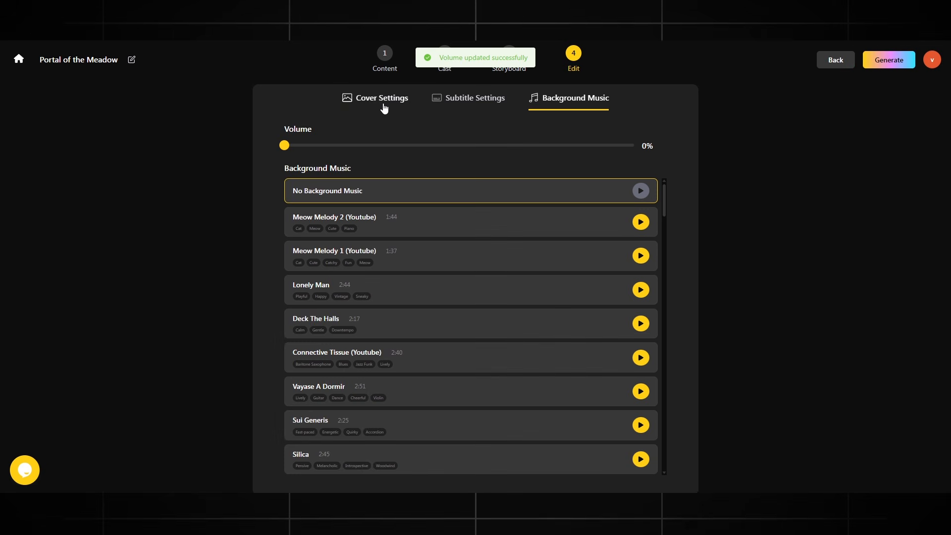
{"action": "left_click", "coordinate": [384, 103]}
{"action": "scroll", "coordinate": [450, 383], "scroll_direction": "down", "scroll_amount": 3}
{"action": "left_click", "coordinate": [450, 99]}
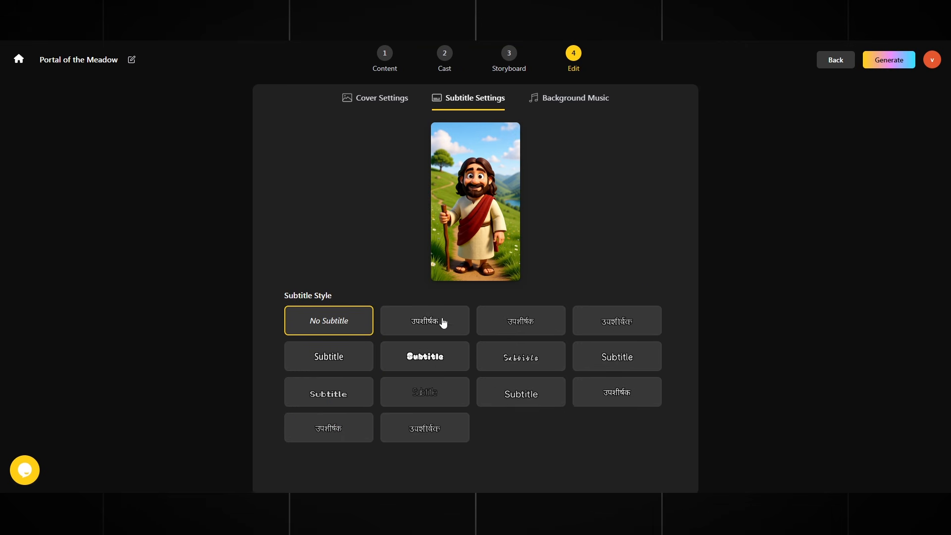
{"action": "left_click", "coordinate": [408, 353]}
{"action": "left_click", "coordinate": [350, 321]}
{"action": "left_click", "coordinate": [893, 66]}
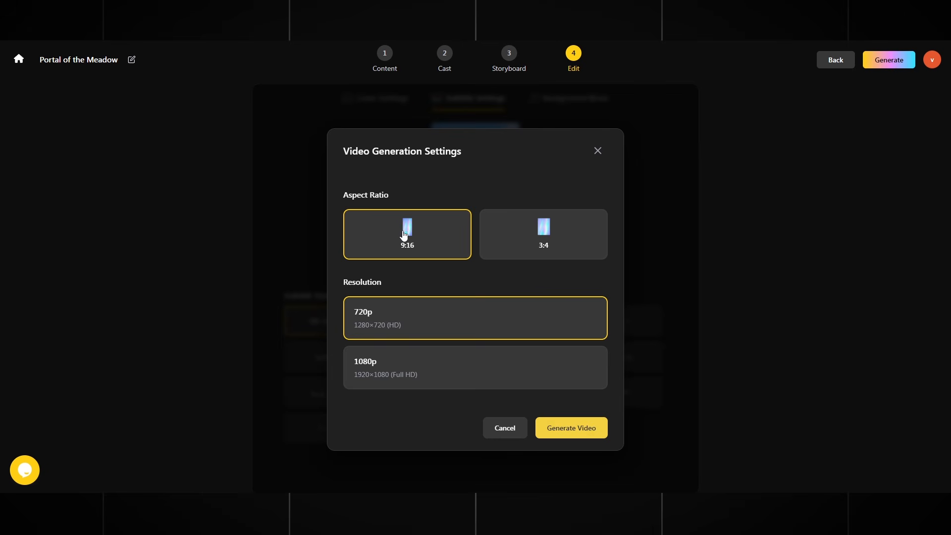
Step: Generate the final portrait 9:16 video at 1080p resolution
{"action": "left_click", "coordinate": [383, 372]}
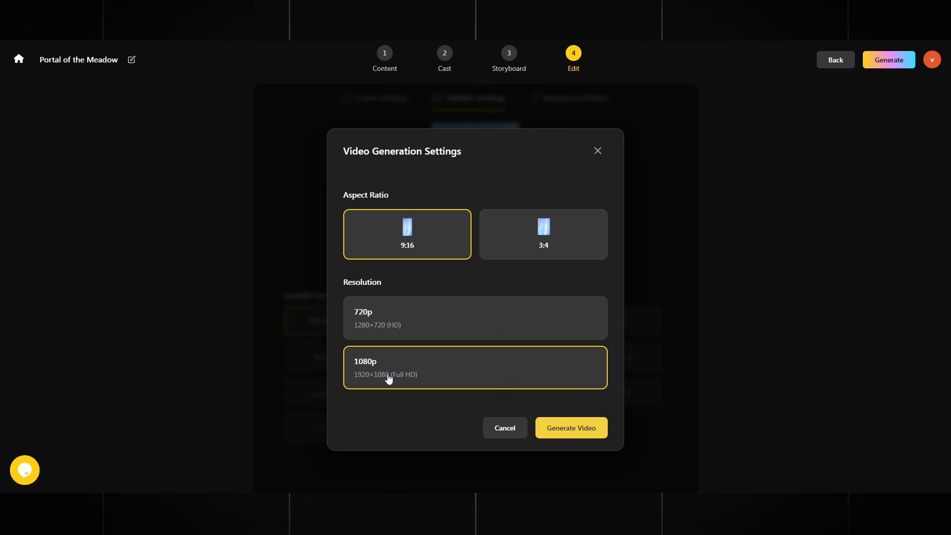
{"action": "left_click", "coordinate": [581, 434]}
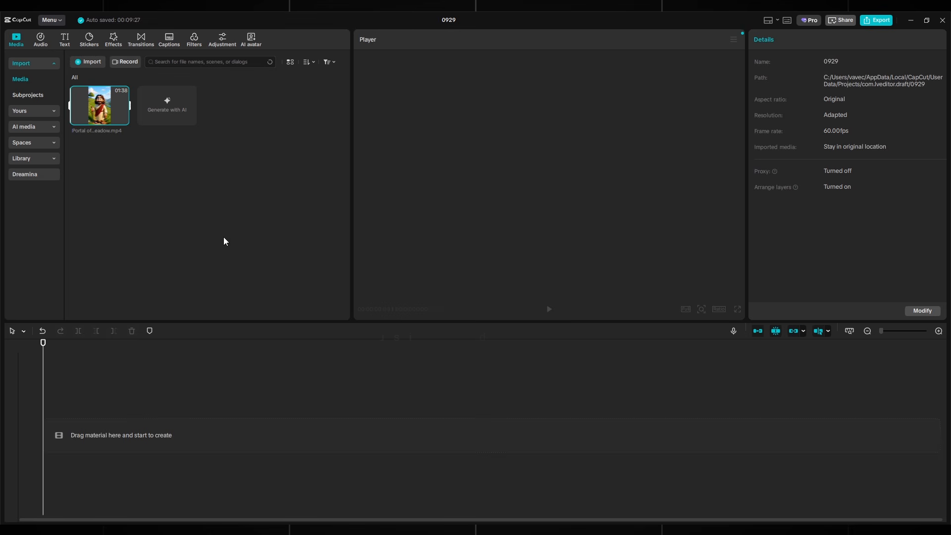
Step: Lay the Portal of the Meadow clip on the timeline with trackj.mp3 music beneath it
{"action": "left_click_drag", "start_coordinate": [133, 123], "coordinate": [95, 436]}
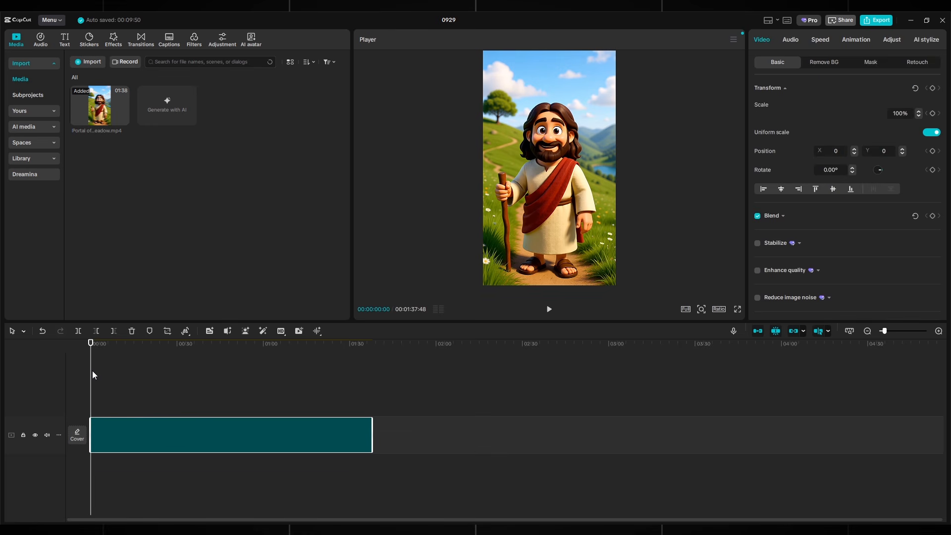
{"action": "mouse_move", "coordinate": [91, 373]}
{"action": "left_mouse_down"}
{"action": "mouse_move", "coordinate": [363, 373]}
{"action": "mouse_move", "coordinate": [89, 372]}
{"action": "left_mouse_up"}
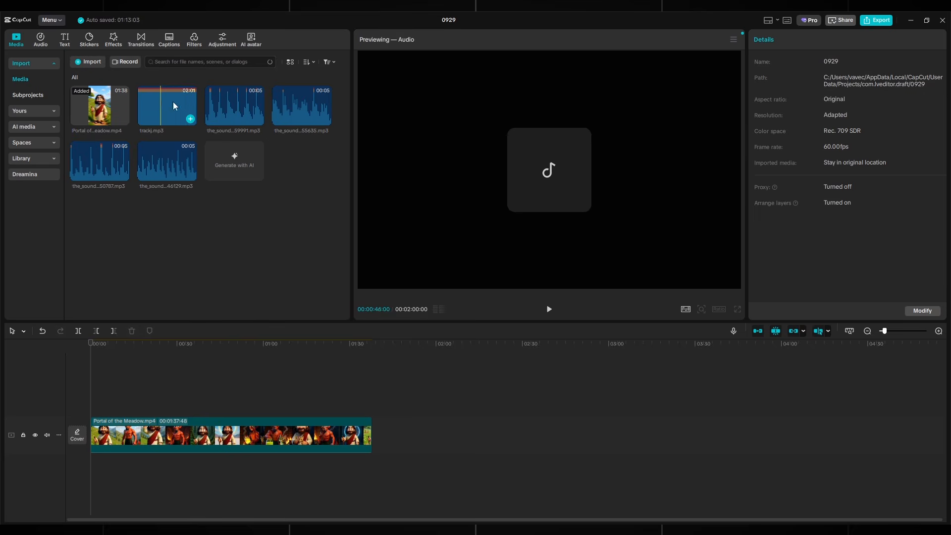
{"action": "left_click_drag", "start_coordinate": [174, 102], "coordinate": [117, 468]}
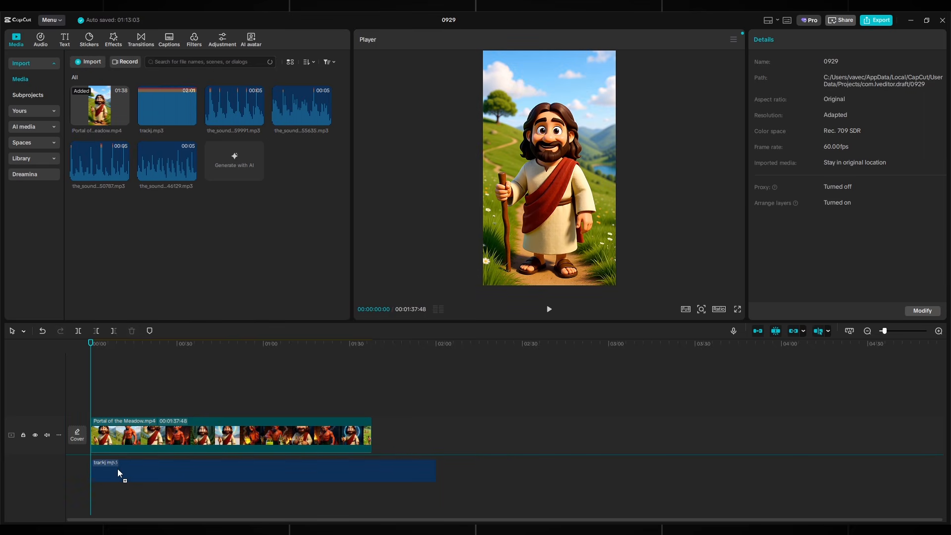
Step: Split the video clip at 24:57 and play back around 23–32 seconds to check the cut
{"action": "left_click", "coordinate": [119, 466]}
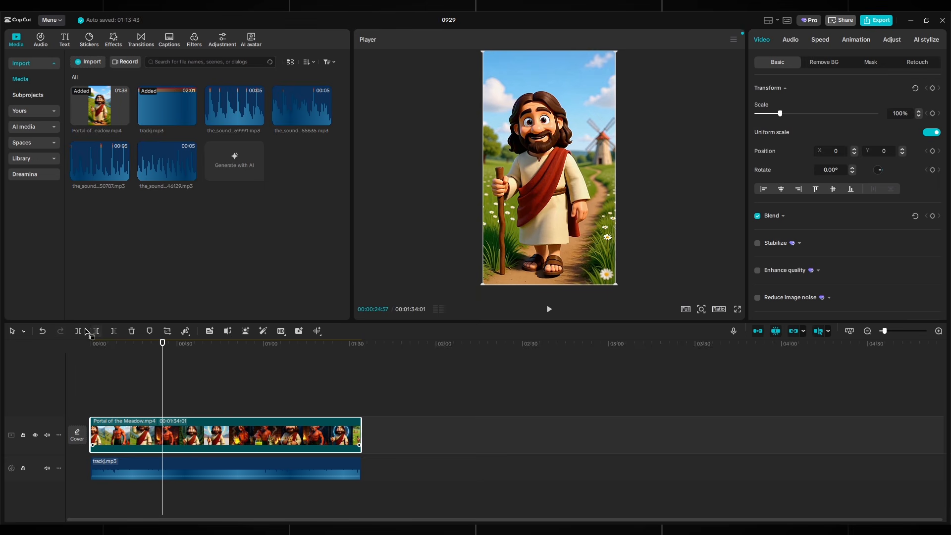
{"action": "left_click", "coordinate": [77, 331]}
{"action": "left_click", "coordinate": [192, 380]}
{"action": "left_click", "coordinate": [548, 309]}
{"action": "left_click_drag", "start_coordinate": [195, 393], "coordinate": [159, 387]}
{"action": "key", "text": "space"}
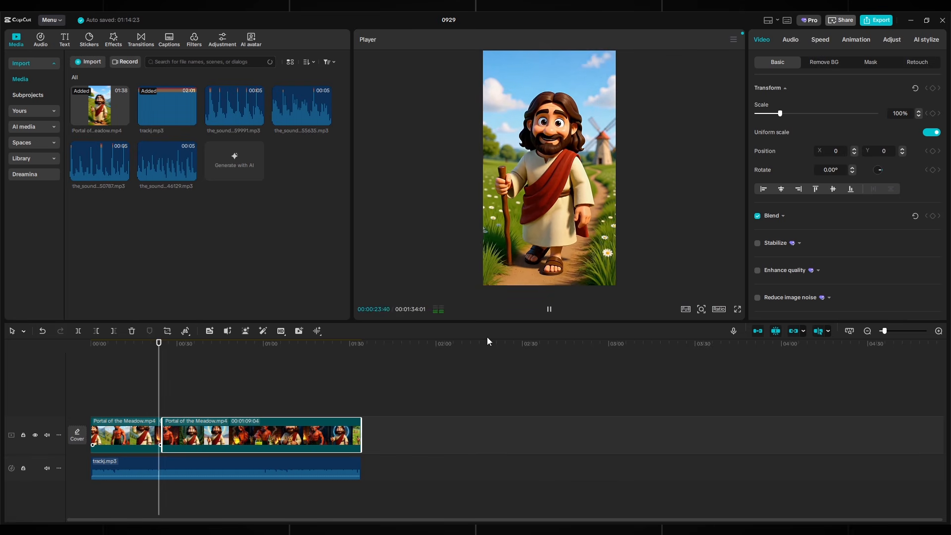
{"action": "left_click", "coordinate": [549, 309]}
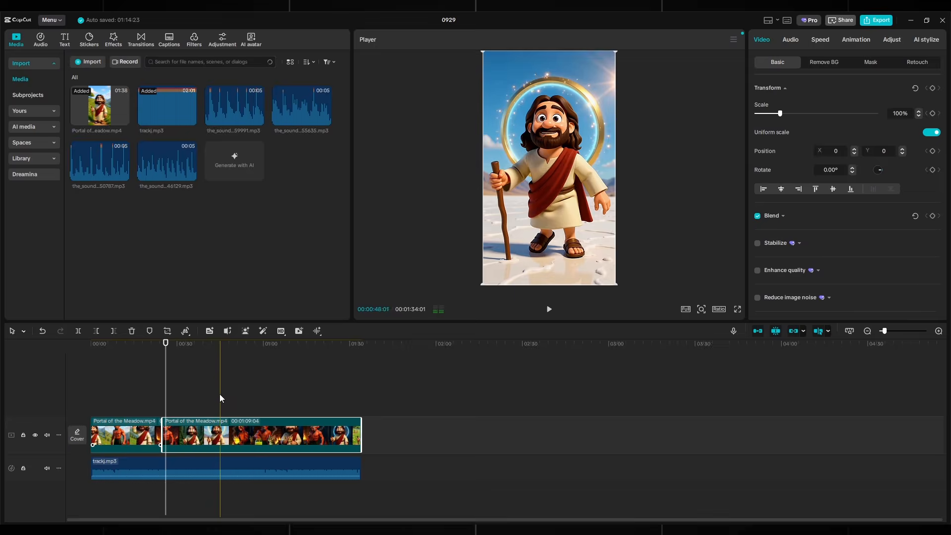
{"action": "mouse_move", "coordinate": [168, 382]}
{"action": "left_mouse_down"}
{"action": "mouse_move", "coordinate": [148, 384]}
{"action": "mouse_move", "coordinate": [156, 384]}
{"action": "left_mouse_up"}
Step: Split the video again at 22 seconds and trim the start of the last clip
{"action": "left_click", "coordinate": [179, 384]}
{"action": "left_click", "coordinate": [154, 381]}
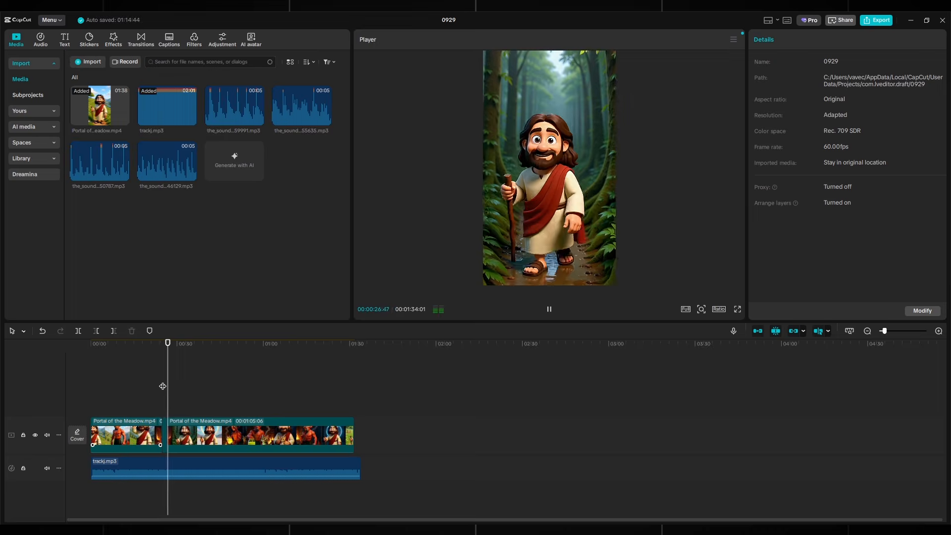
{"action": "left_click", "coordinate": [78, 331]}
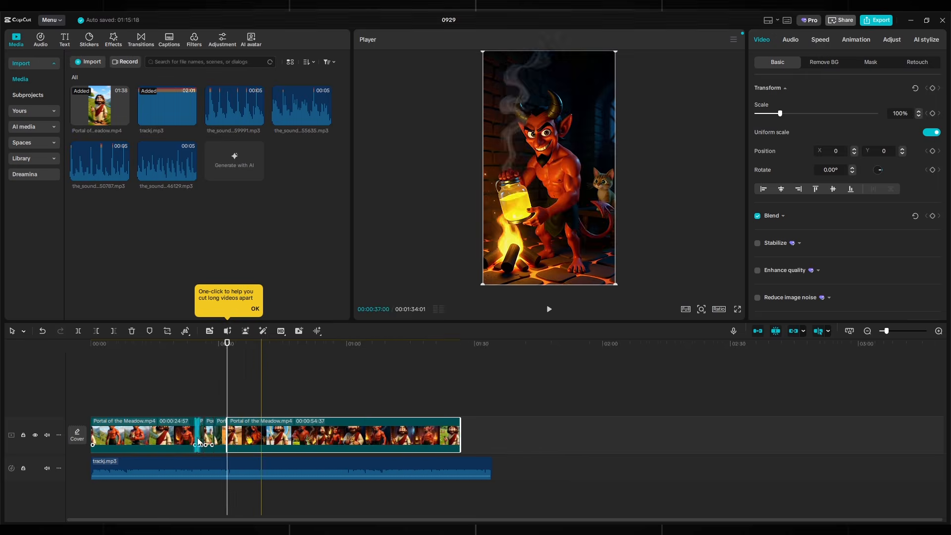
{"action": "left_click", "coordinate": [240, 393]}
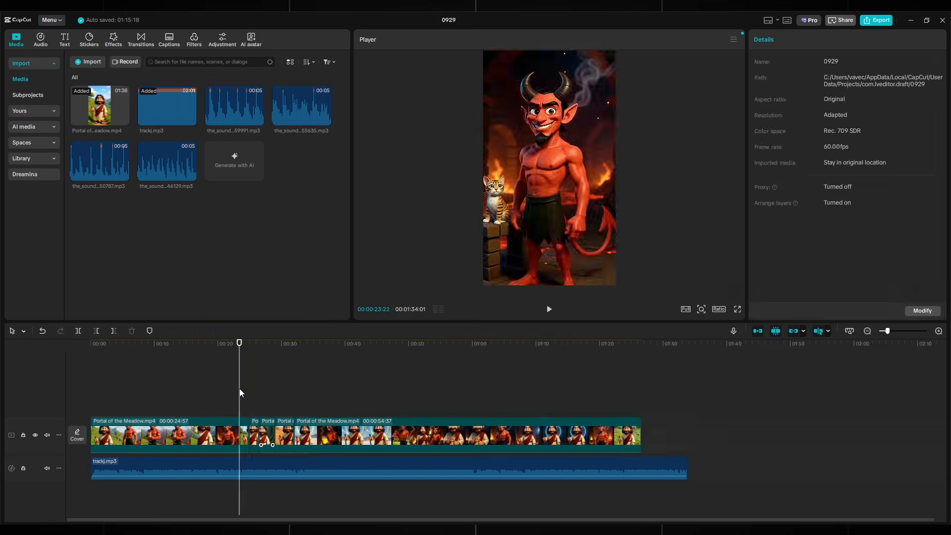
{"action": "left_click", "coordinate": [548, 309]}
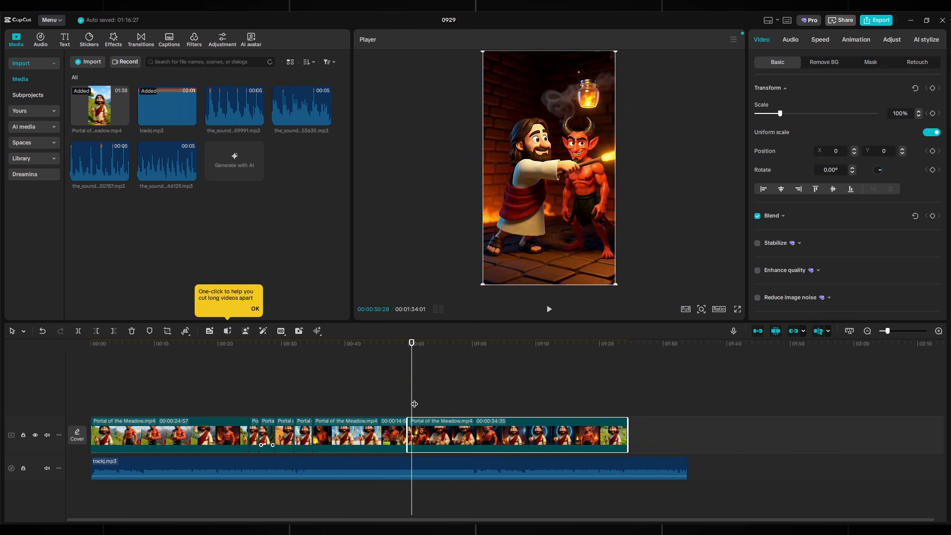
{"action": "left_click", "coordinate": [404, 397]}
{"action": "key", "text": "space"}
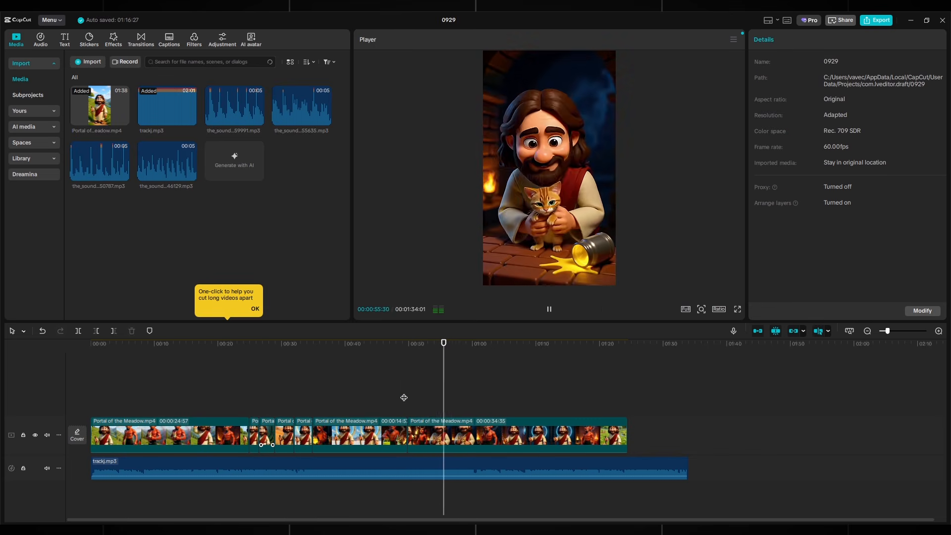
{"action": "left_click", "coordinate": [549, 310]}
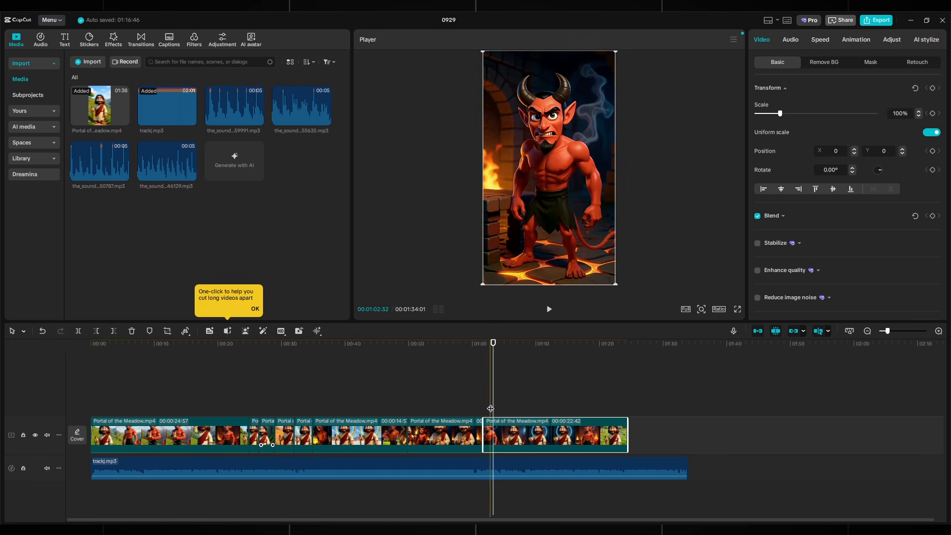
{"action": "key", "text": "q"}
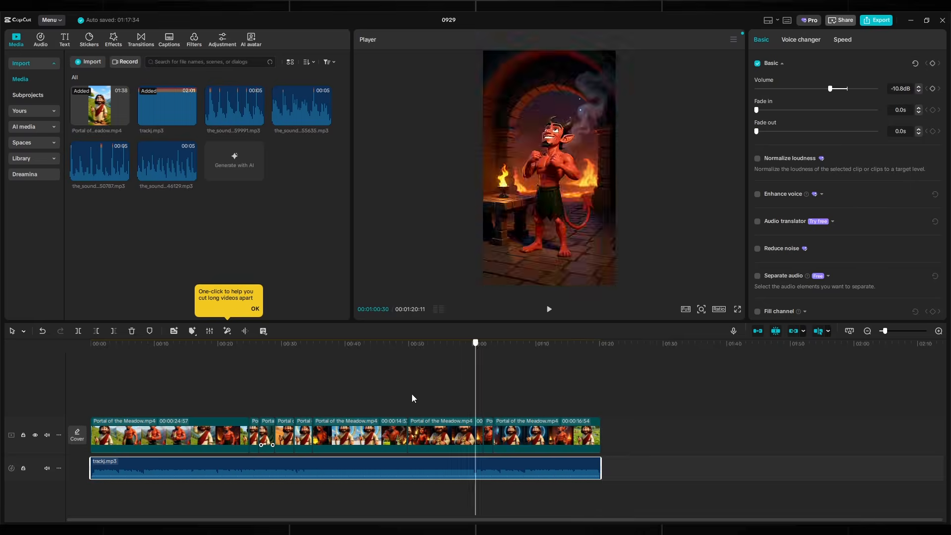
Step: Move the footstep sound effect onto its own audio track and check its timing
{"action": "left_click", "coordinate": [242, 392]}
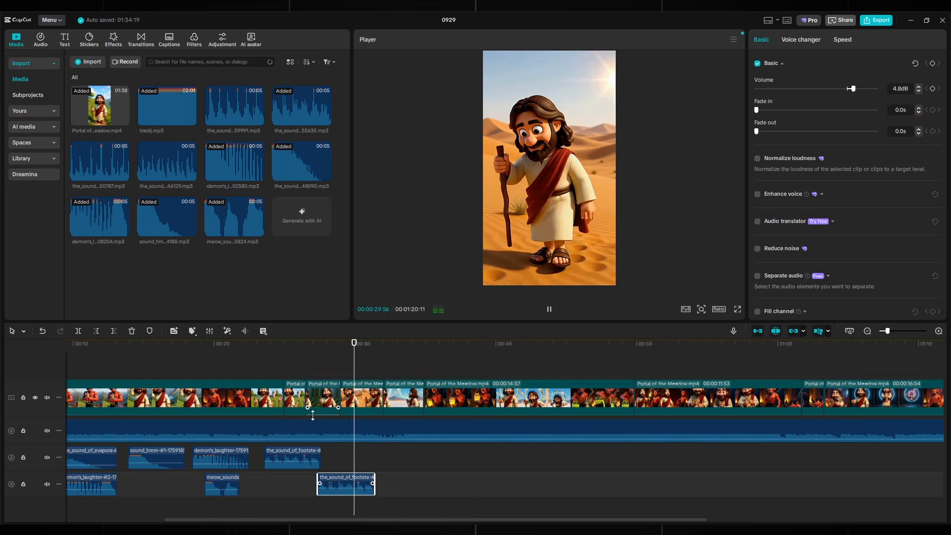
{"action": "left_click_drag", "start_coordinate": [404, 488], "coordinate": [404, 505]}
{"action": "key", "text": "space"}
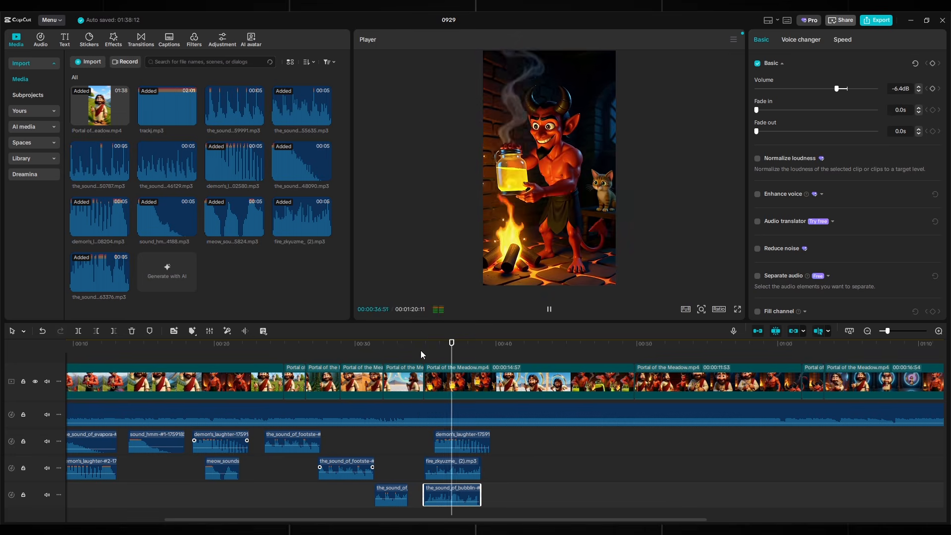
Step: Duplicate the fire sound effect and preview the scenes up to the demon moment near 1:13
{"action": "left_click", "coordinate": [456, 468]}
{"action": "key", "text": "ctrl+c"}
{"action": "key", "text": "ctrl+v"}
{"action": "scroll", "coordinate": [507, 462], "scroll_direction": "down", "scroll_amount": 1}
{"action": "left_click_drag", "start_coordinate": [484, 343], "coordinate": [490, 344]}
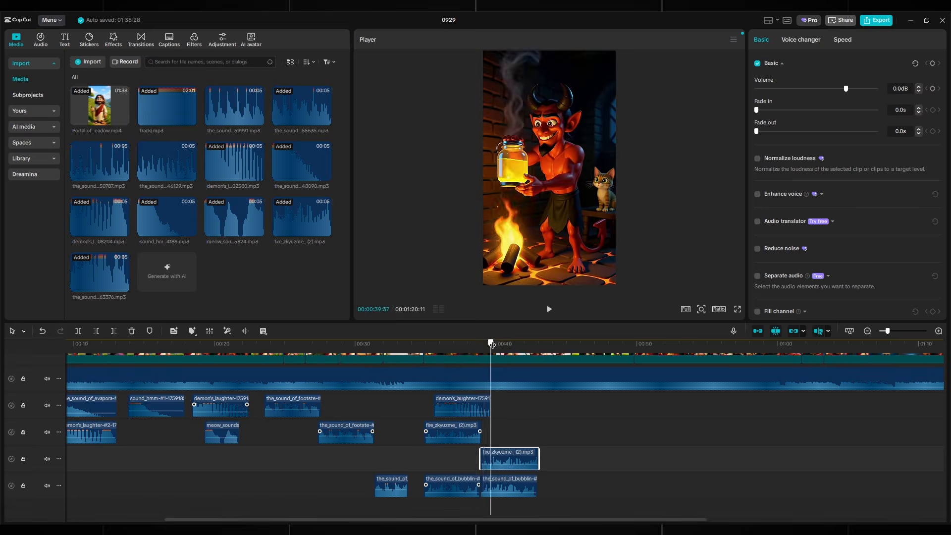
{"action": "scroll", "coordinate": [537, 495], "scroll_direction": "up", "scroll_amount": 2}
{"action": "scroll", "coordinate": [194, 425], "scroll_direction": "left", "scroll_amount": 3}
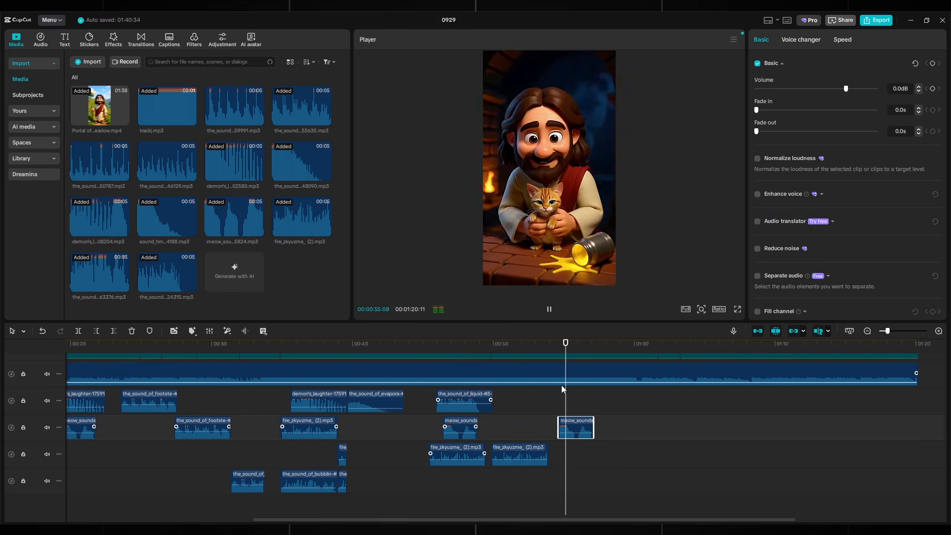
{"action": "left_click_drag", "start_coordinate": [560, 385], "coordinate": [617, 362]}
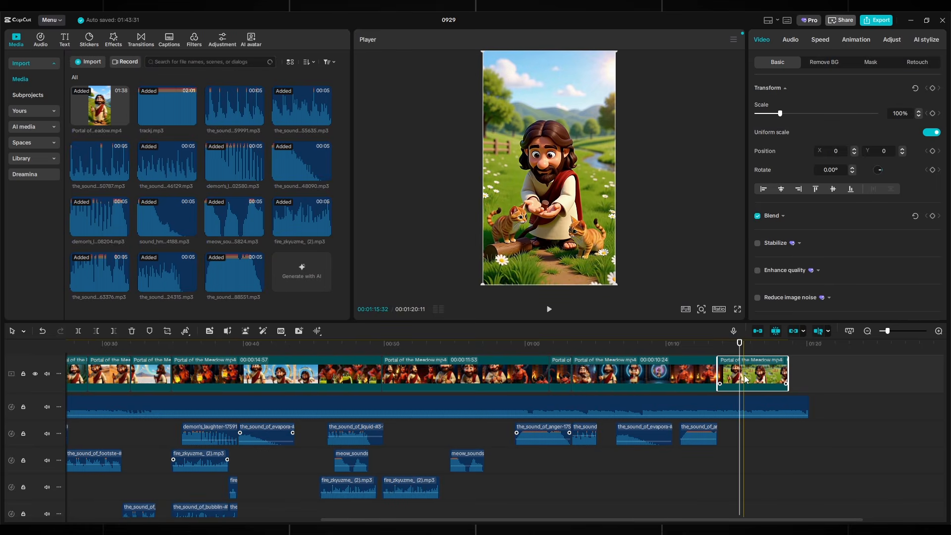
{"action": "left_click_drag", "start_coordinate": [739, 350], "coordinate": [710, 352]}
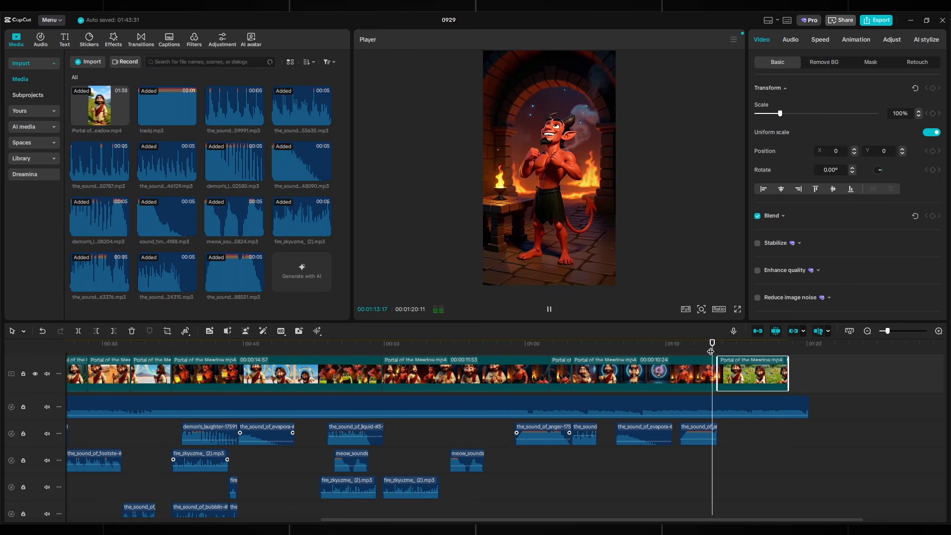
{"action": "left_click", "coordinate": [757, 449]}
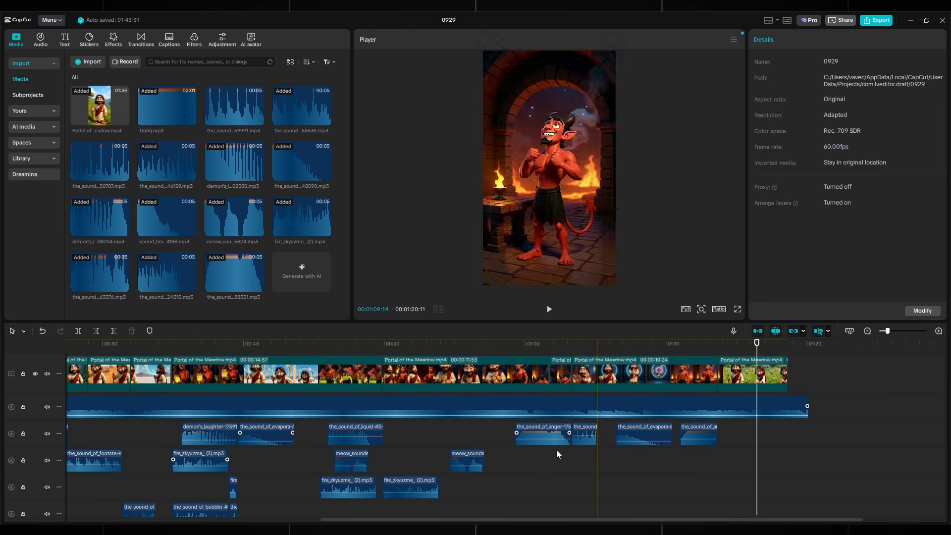
Step: Add a lengthened meow_sounds copy at the ending scene, then set the 'js' export to 2K
{"action": "left_click", "coordinate": [466, 460]}
{"action": "left_click_drag", "start_coordinate": [467, 460], "coordinate": [639, 463]}
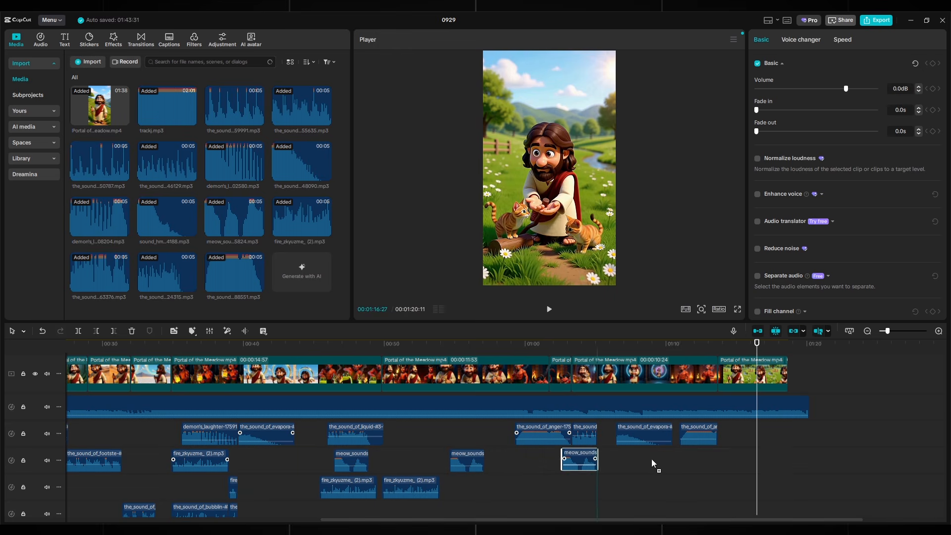
{"action": "left_click_drag", "start_coordinate": [755, 463], "coordinate": [755, 461]}
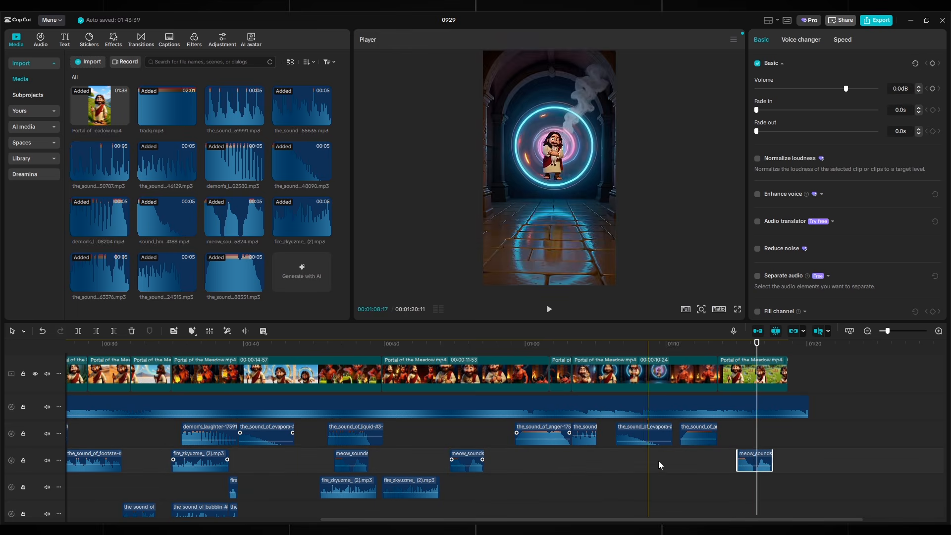
{"action": "left_click_drag", "start_coordinate": [757, 353], "coordinate": [728, 356]}
{"action": "left_click_drag", "start_coordinate": [745, 463], "coordinate": [786, 464]}
{"action": "key", "text": "space"}
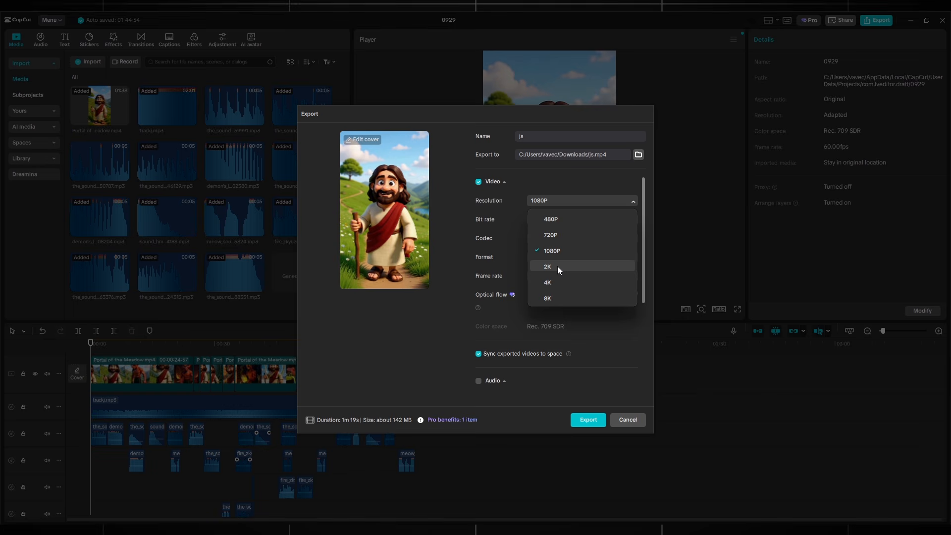
{"action": "left_click", "coordinate": [557, 267]}
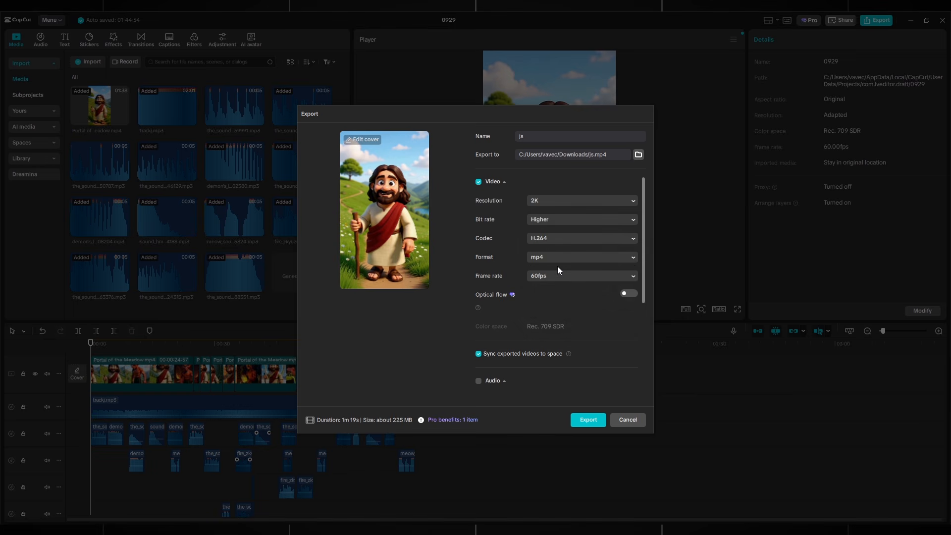